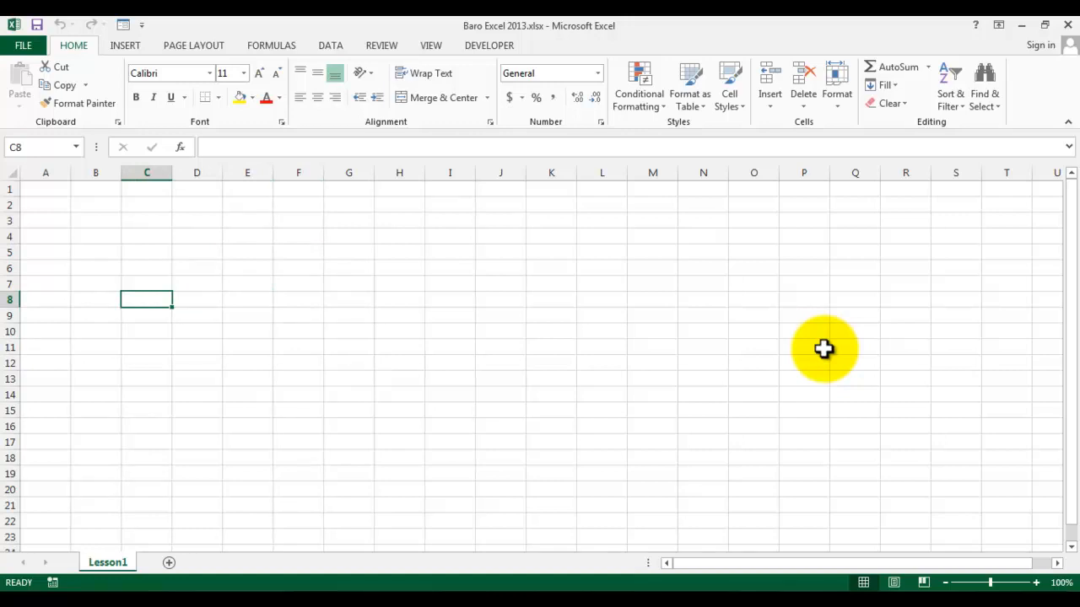
pyautogui.click(160, 217)
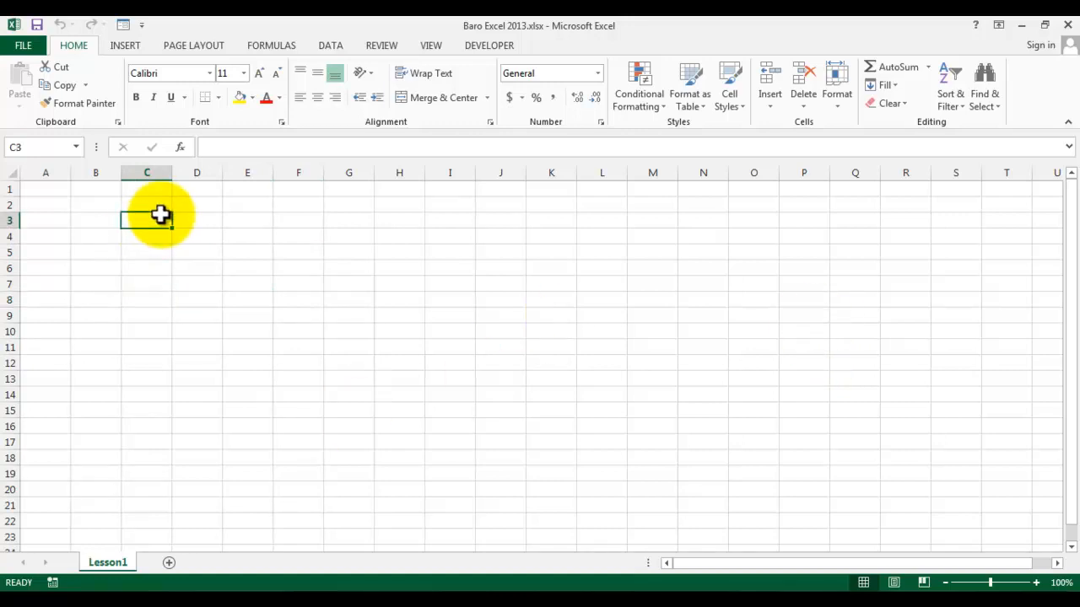
pyautogui.click(451, 265)
pyautogui.click(248, 299)
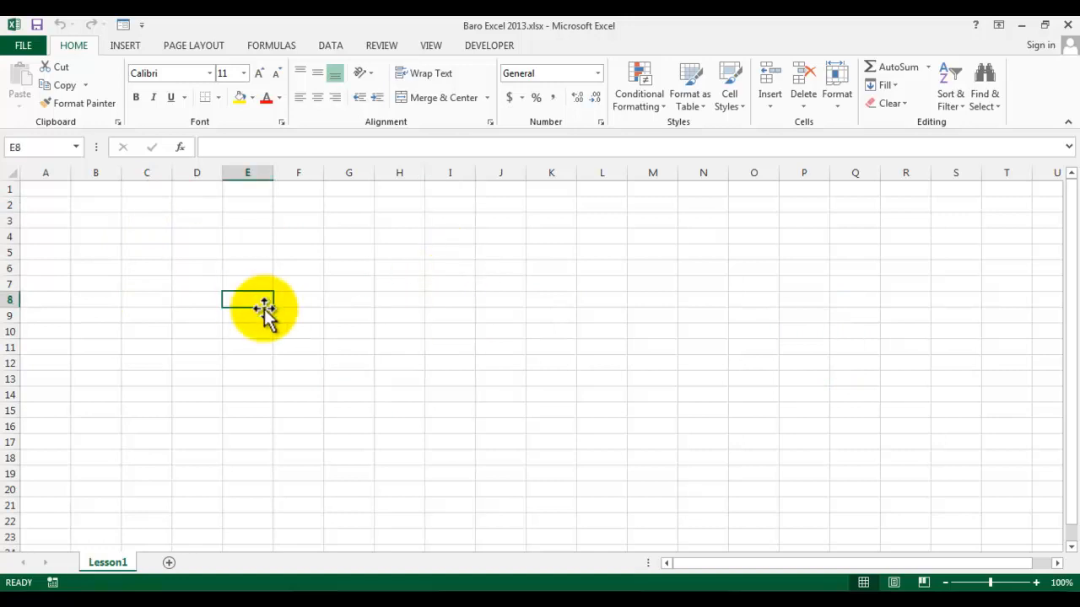
pyautogui.click(192, 237)
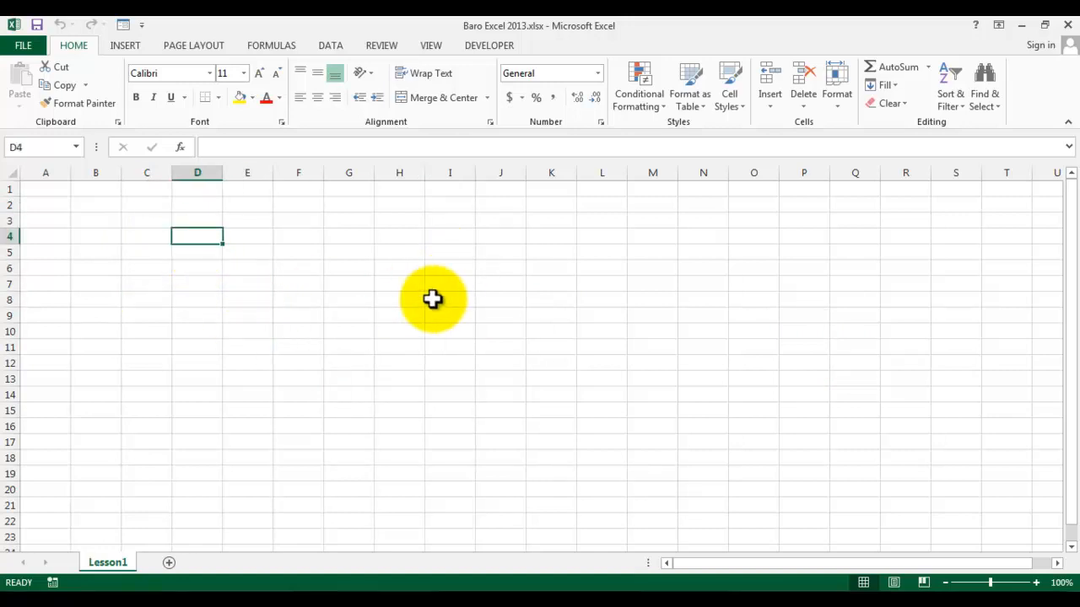
# Step: Enter the person's first name in cell E4 and the number 123 in cell E7 of the Lesson1 sheet
pyautogui.click(246, 239)
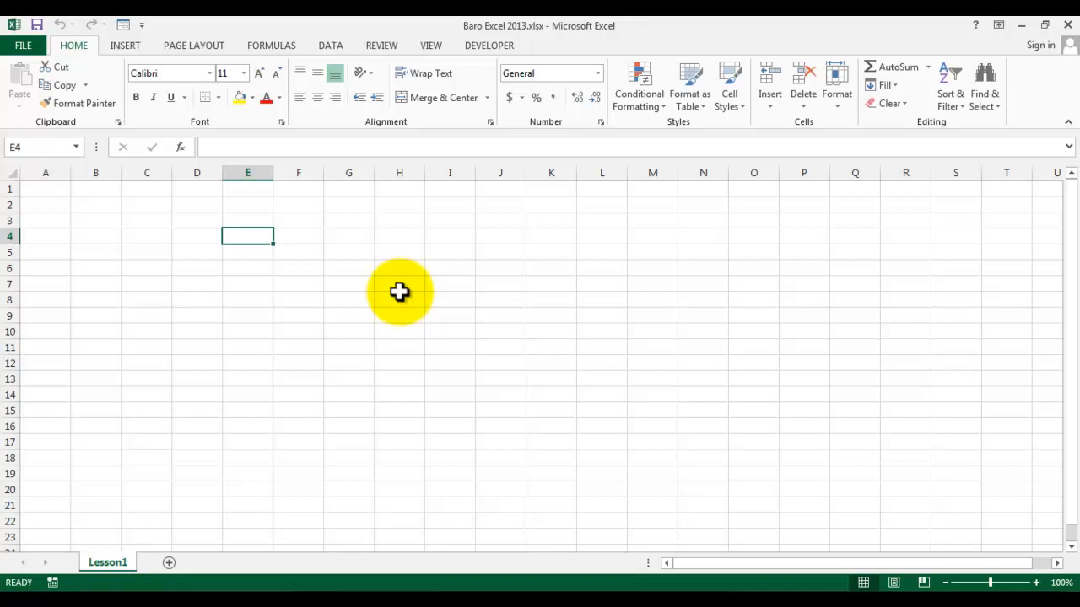
pyautogui.write('Antar')
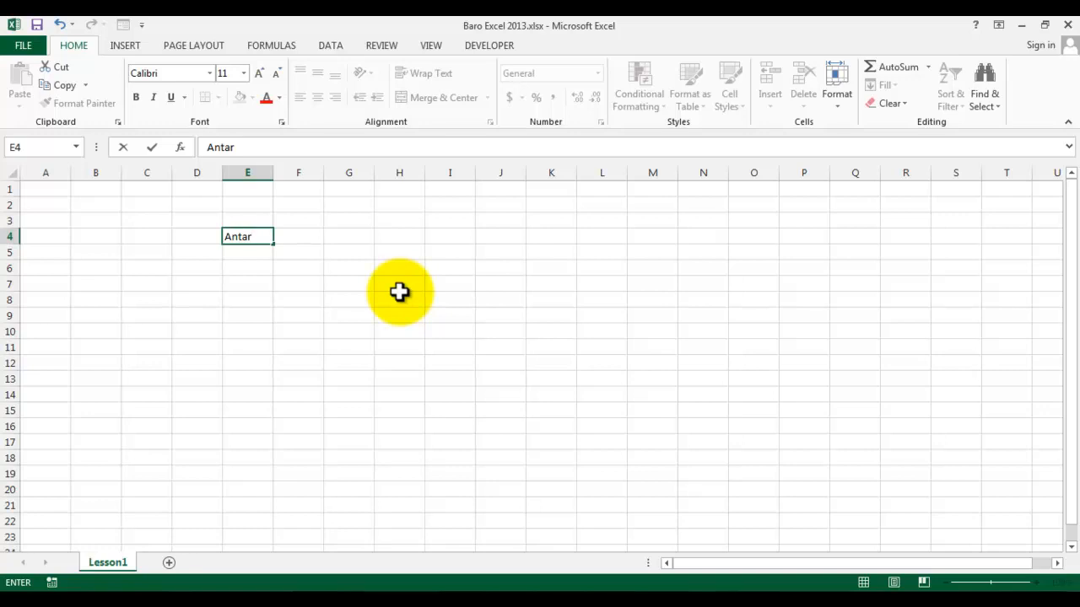
pyautogui.press('Return')
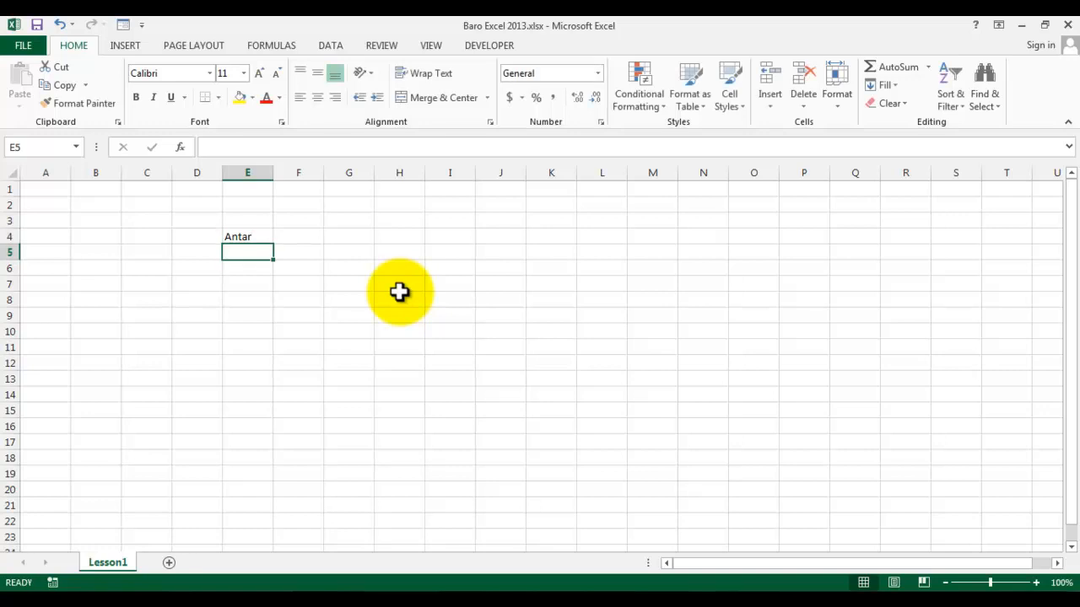
pyautogui.press('Down')
pyautogui.press('Down')
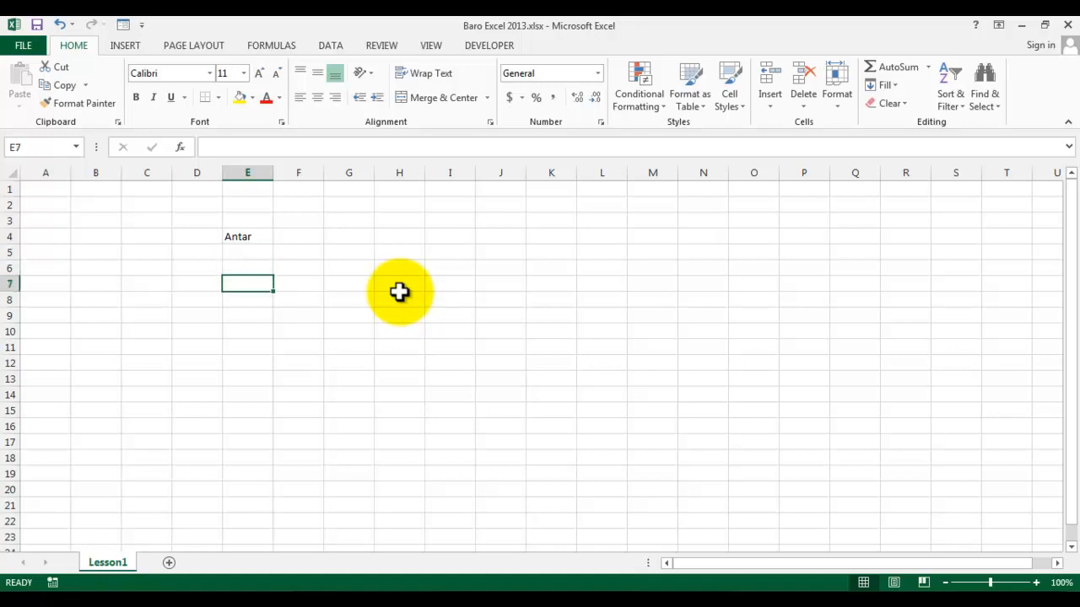
pyautogui.write('123')
pyautogui.press('Return')
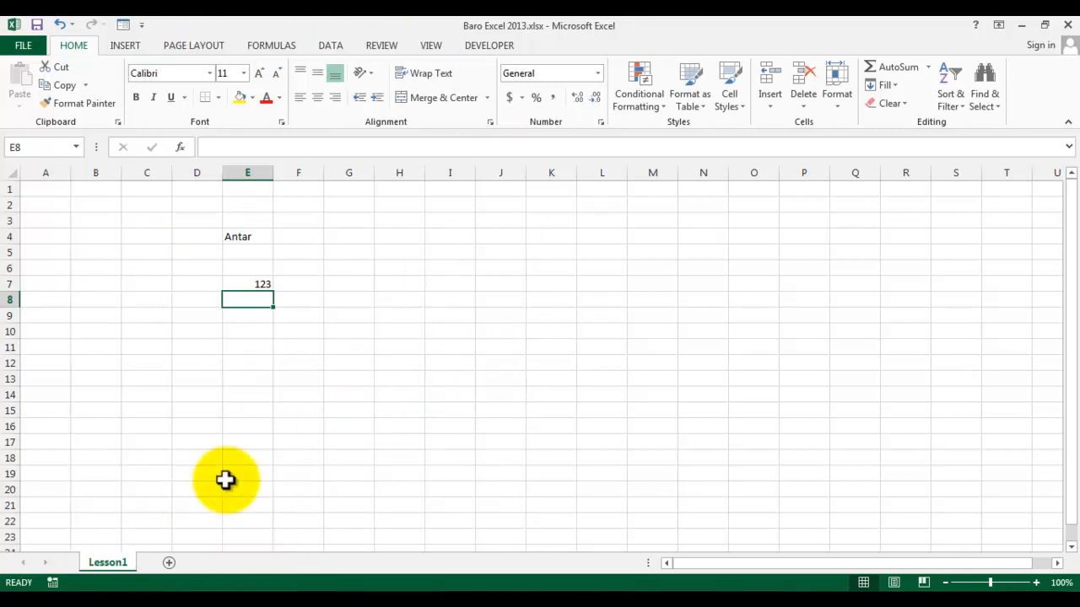
# Step: Add five new blank worksheets after Lesson1
pyautogui.click(169, 562)
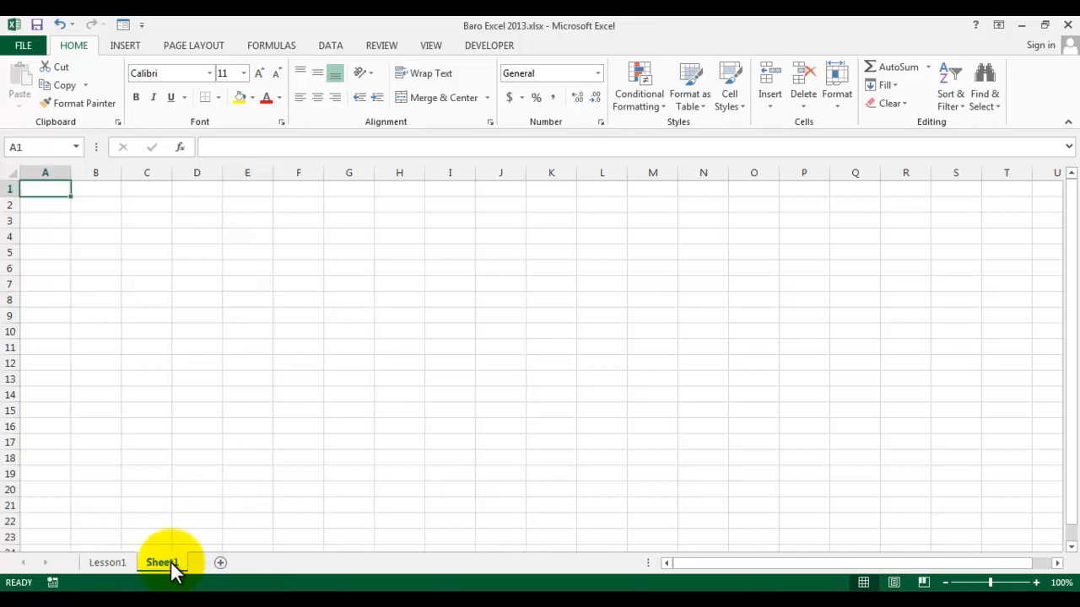
pyautogui.click(220, 563)
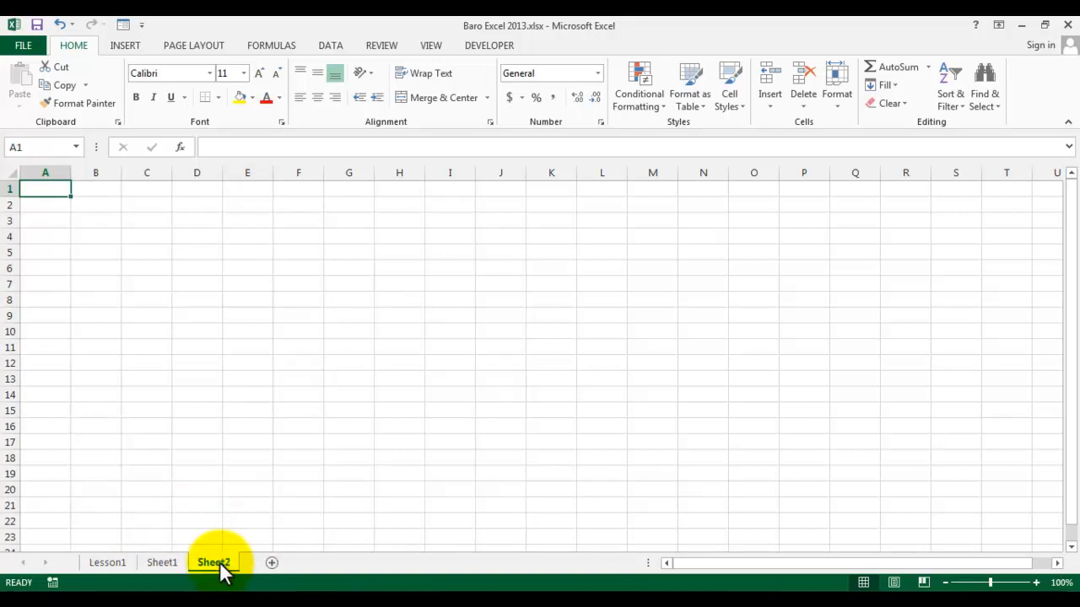
pyautogui.click(271, 563)
pyautogui.click(323, 564)
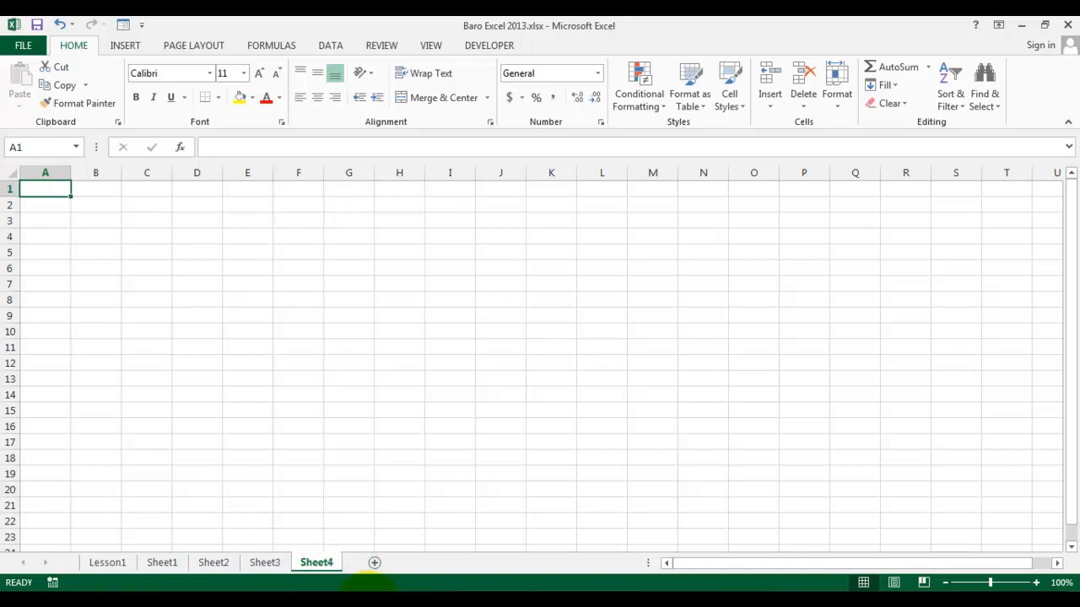
pyautogui.click(374, 563)
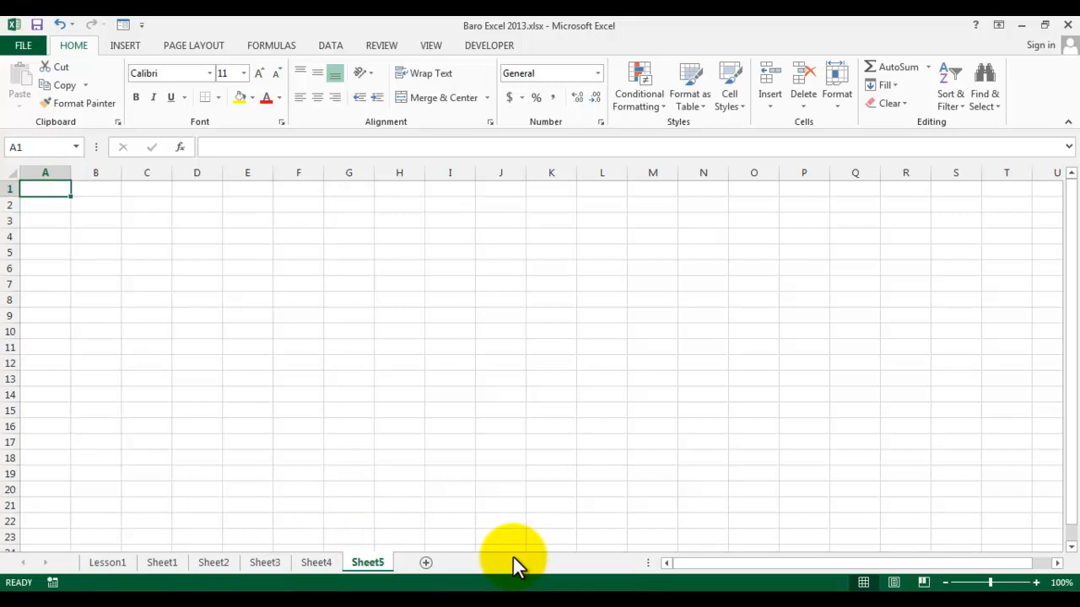
pyautogui.click(160, 562)
pyautogui.click(205, 571)
pyautogui.click(257, 571)
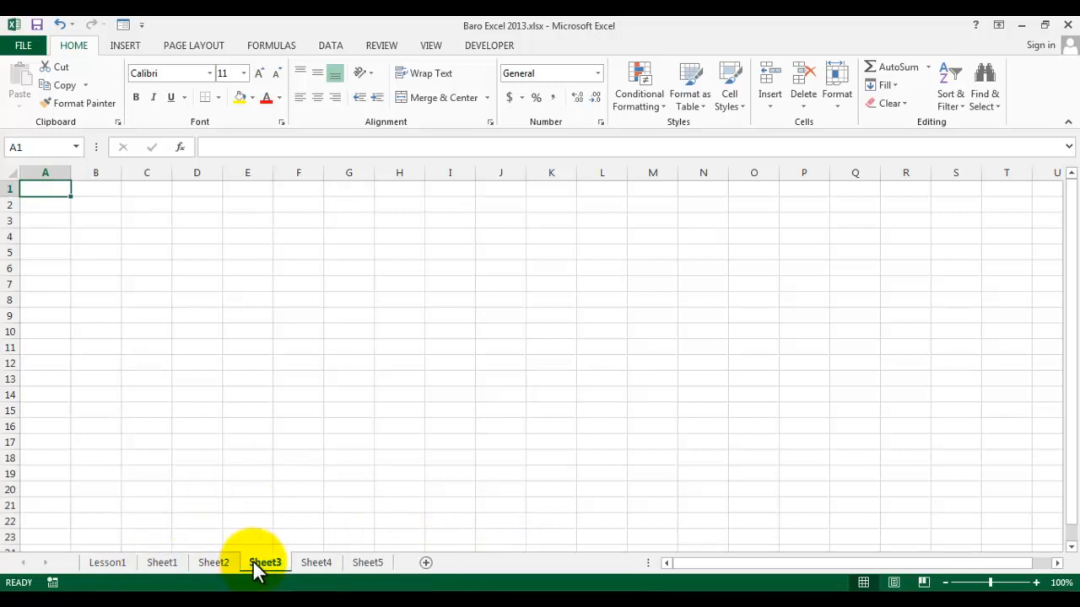
pyautogui.click(319, 571)
# Step: Rename the Sheet1 worksheet to Lesson2
pyautogui.click(177, 566)
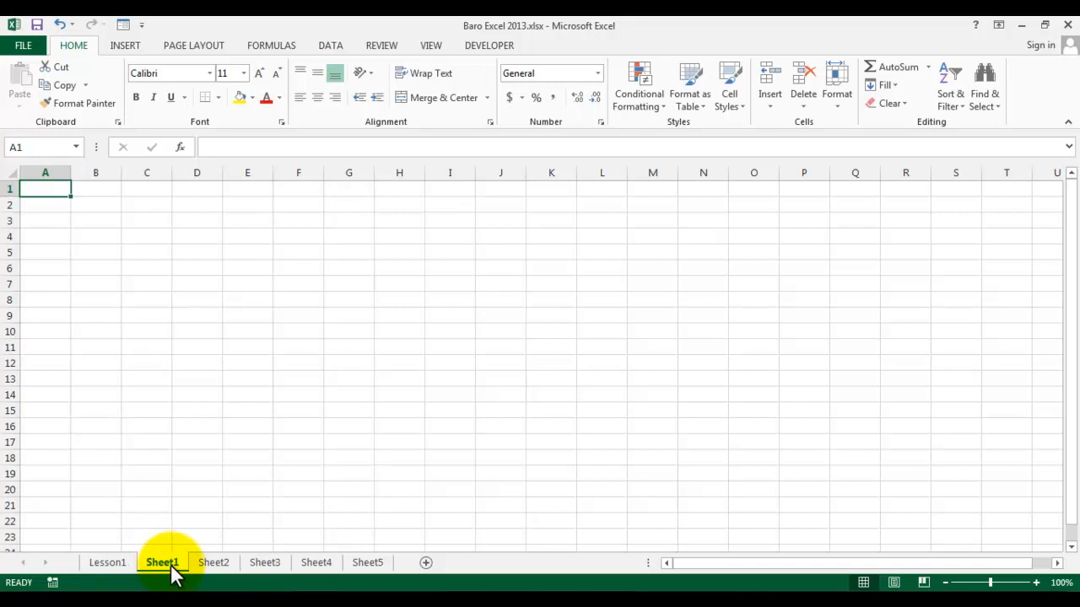
pyautogui.doubleClick(171, 566)
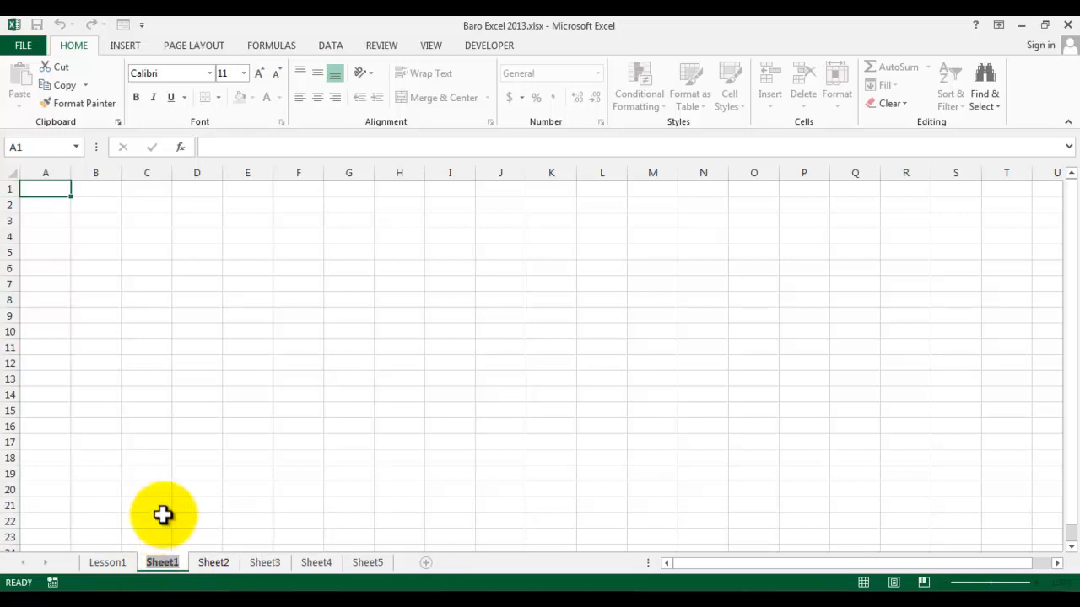
pyautogui.write('L')
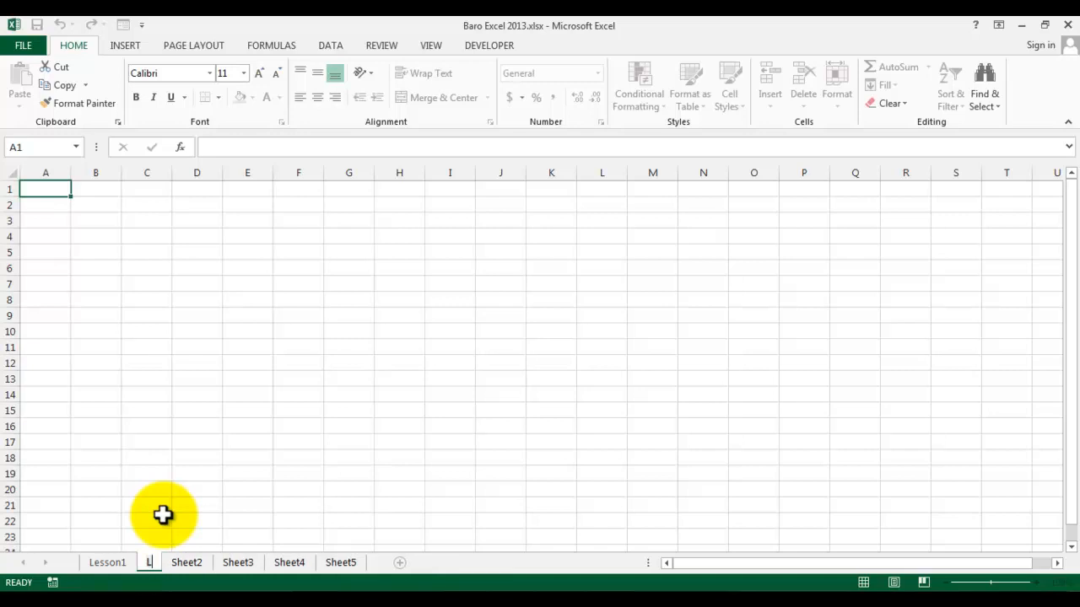
pyautogui.write('esson2')
pyautogui.press('Return')
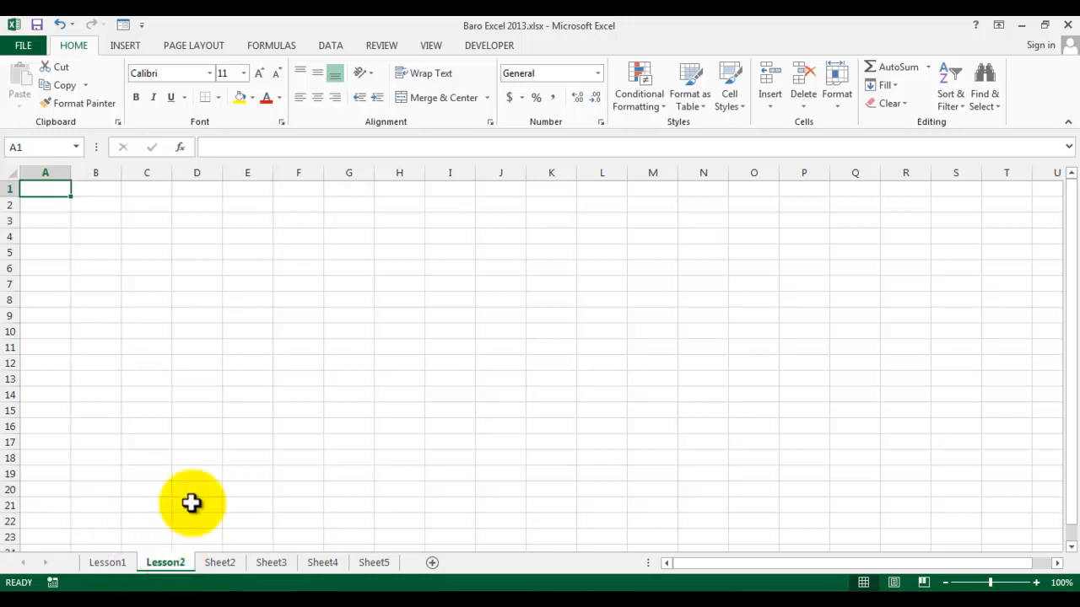
# Step: Rename the Sheet2 worksheet to the person's first name
pyautogui.click(212, 567)
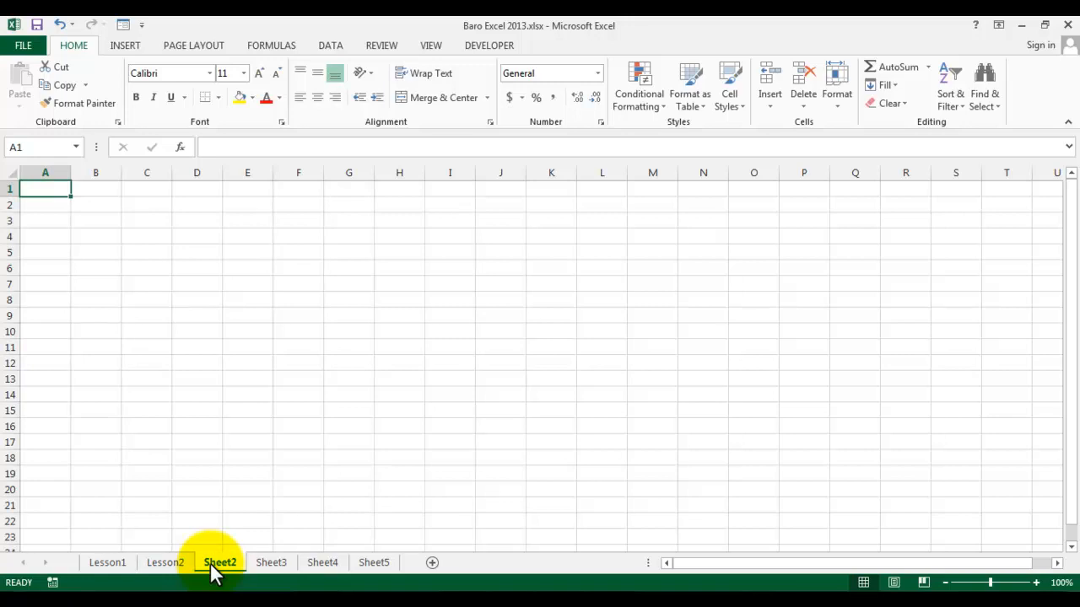
pyautogui.rightClick(216, 562)
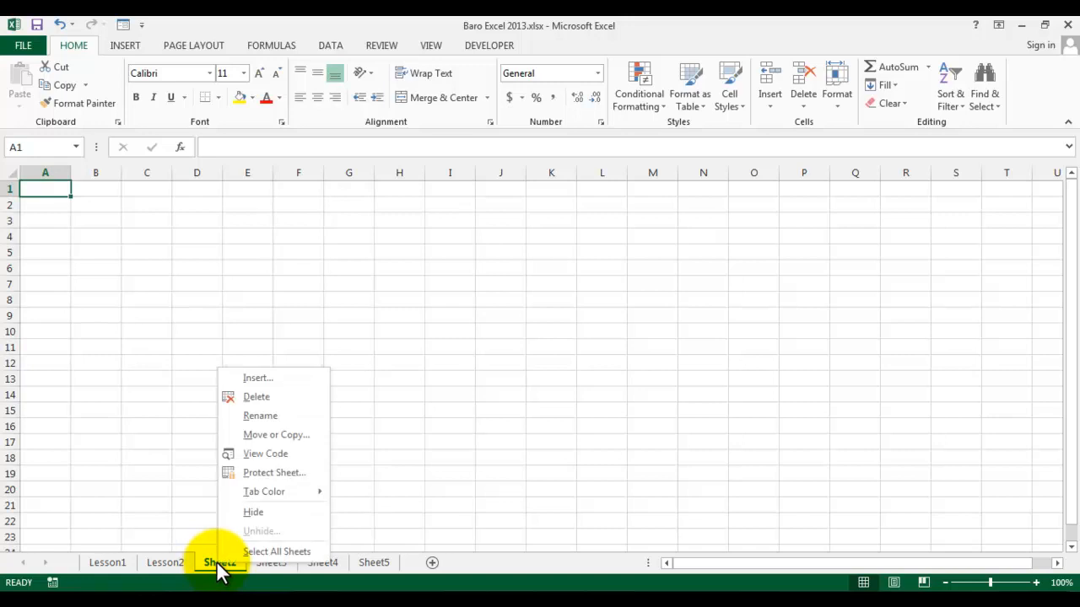
pyautogui.click(275, 421)
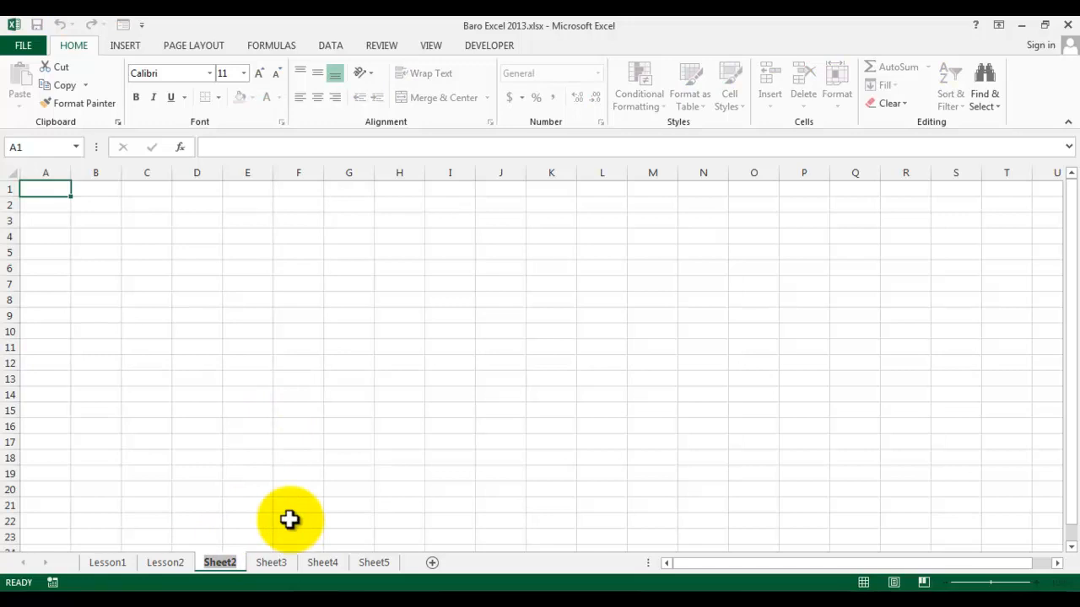
pyautogui.write('Antar')
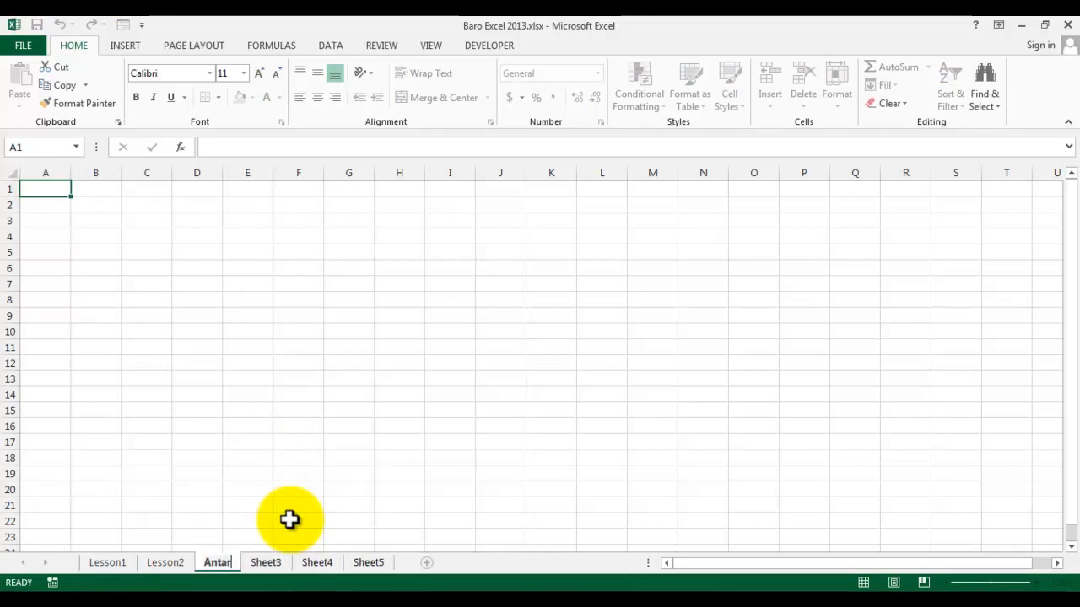
pyautogui.press('Return')
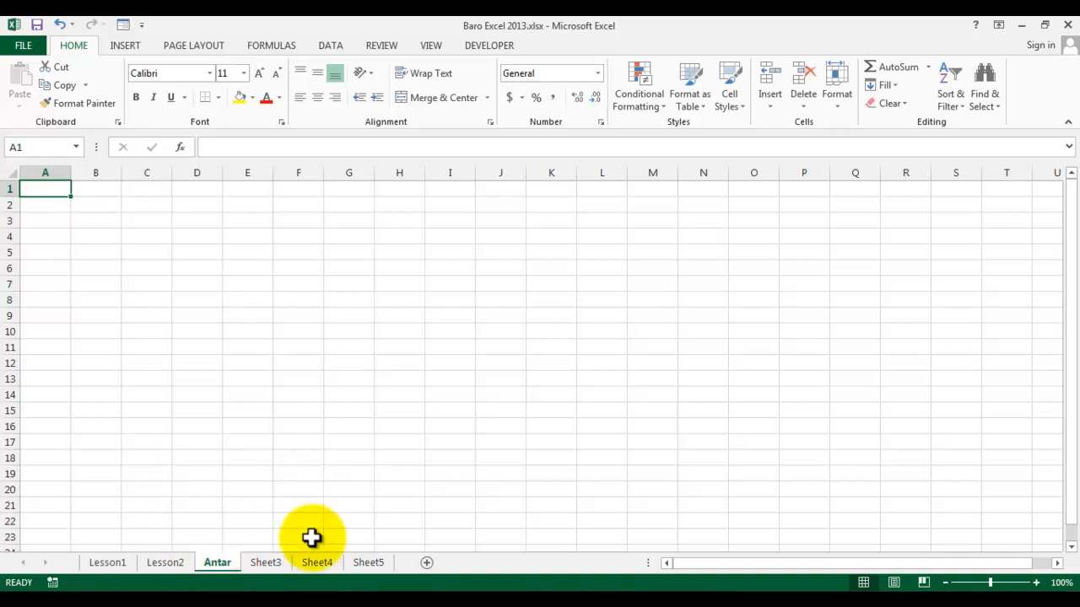
# Step: Delete the Sheet5 and Sheet4 worksheets from the workbook
pyautogui.click(270, 563)
pyautogui.click(384, 565)
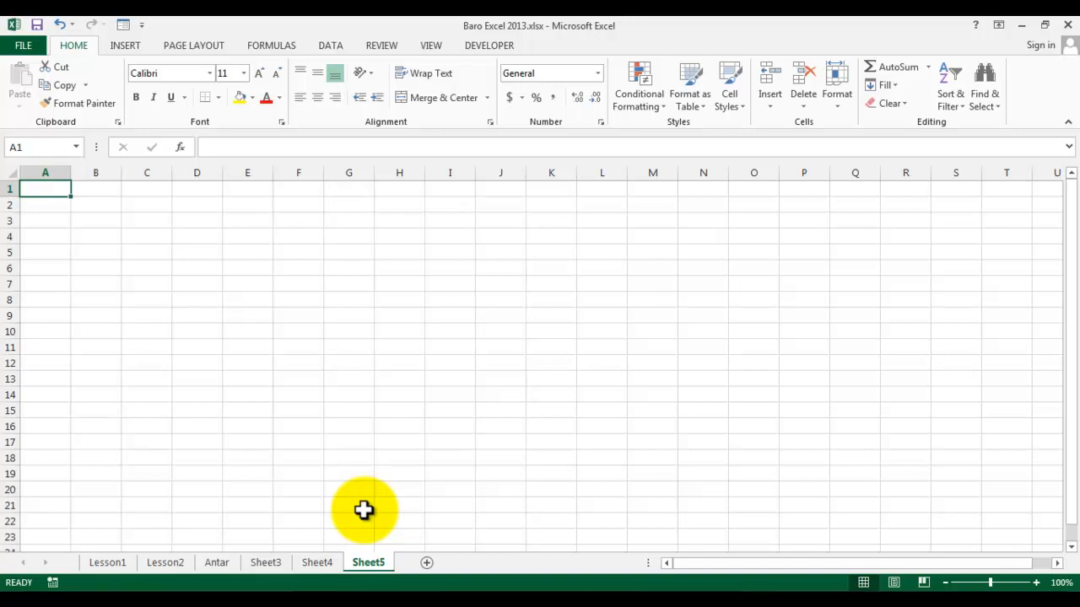
pyautogui.rightClick(377, 559)
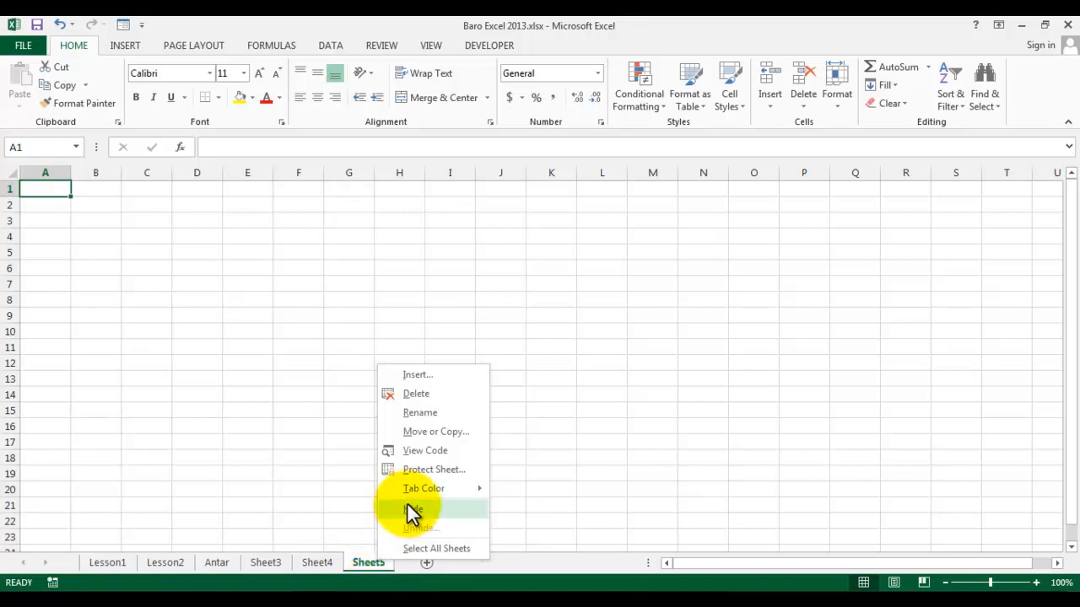
pyautogui.click(416, 395)
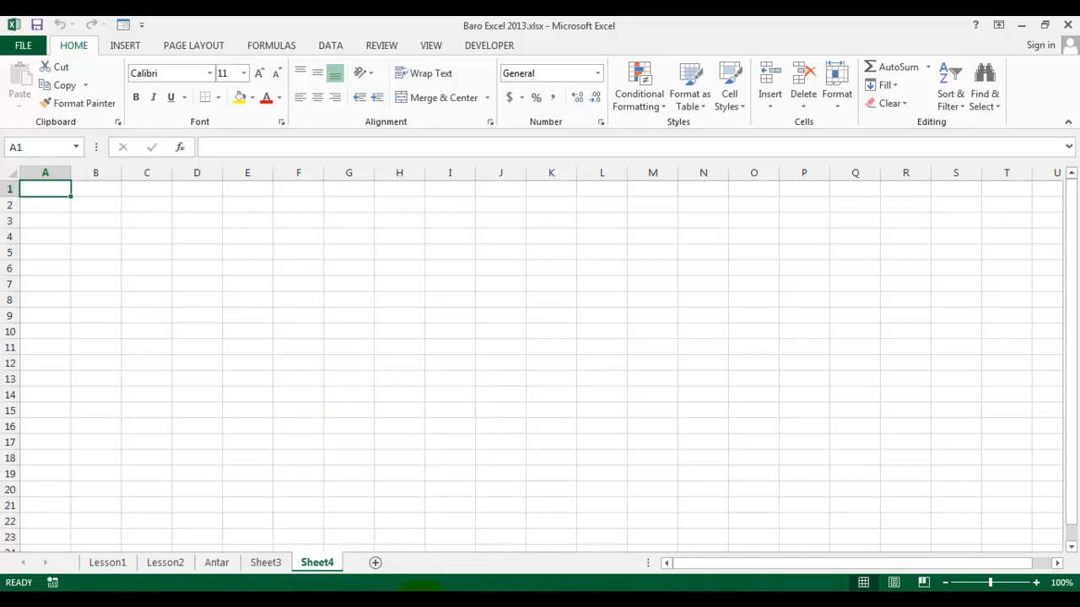
pyautogui.rightClick(333, 569)
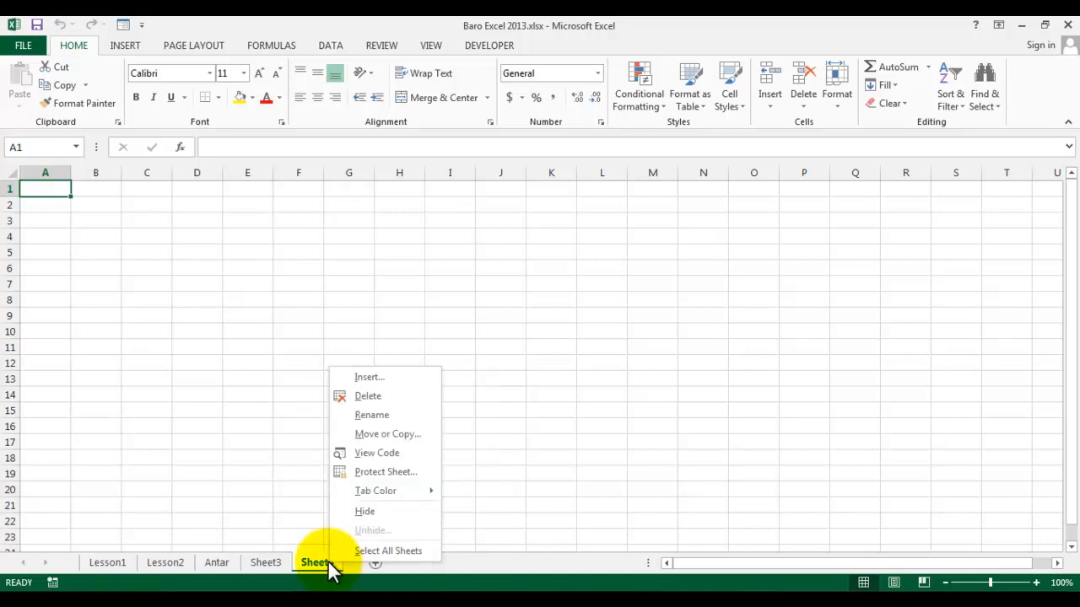
pyautogui.click(368, 397)
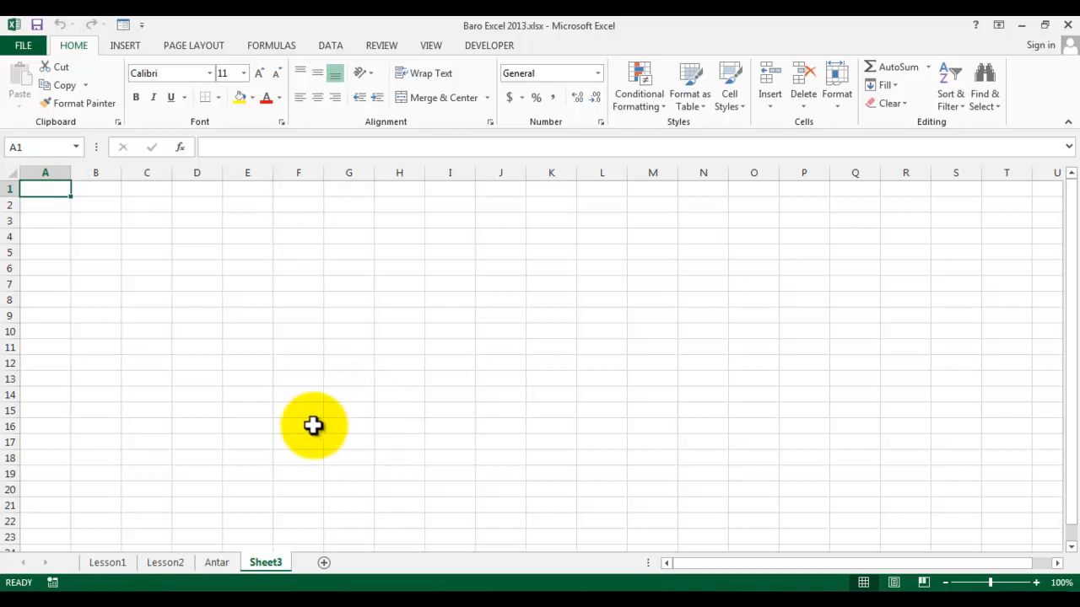
# Step: Set the tab colour of the worksheet between Lesson2 and Sheet3 to the standard red, and check it from the neighbouring sheets
pyautogui.click(108, 562)
pyautogui.click(162, 563)
pyautogui.click(214, 565)
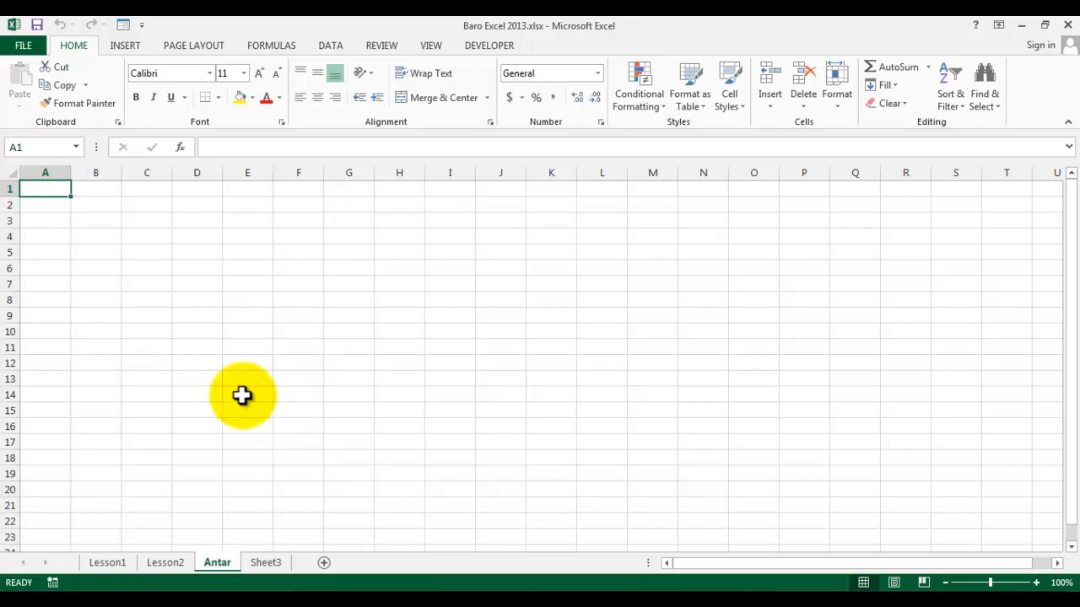
pyautogui.rightClick(221, 571)
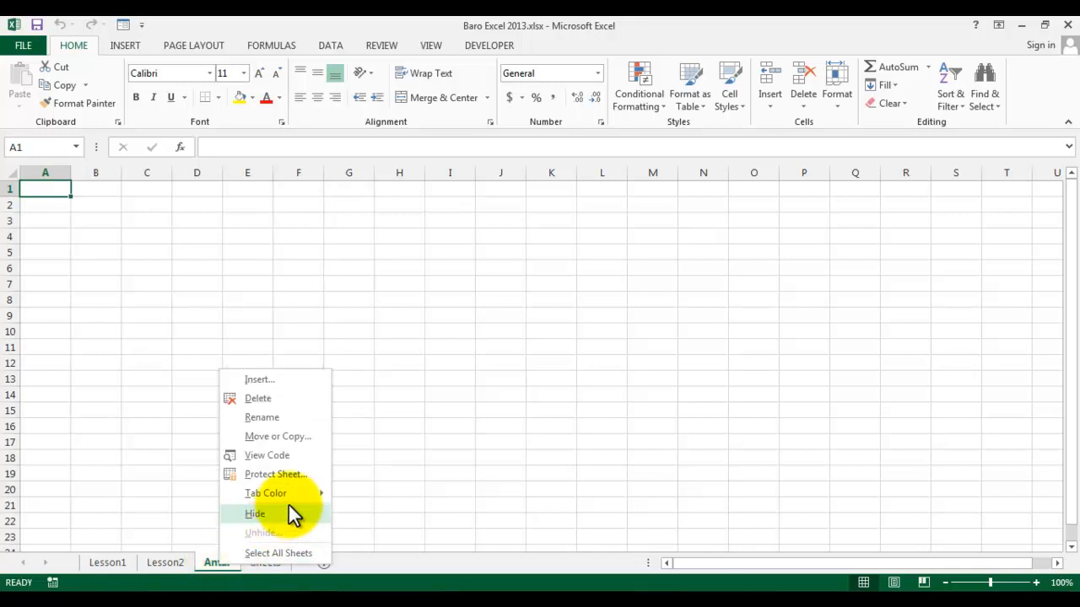
pyautogui.moveTo(295, 497)
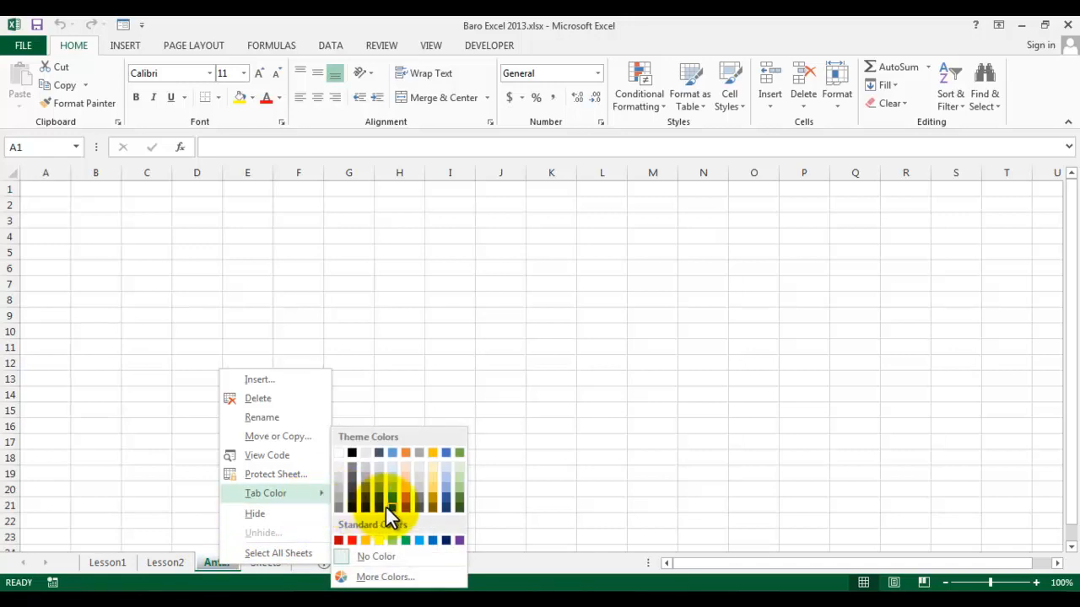
pyautogui.click(351, 538)
pyautogui.click(178, 560)
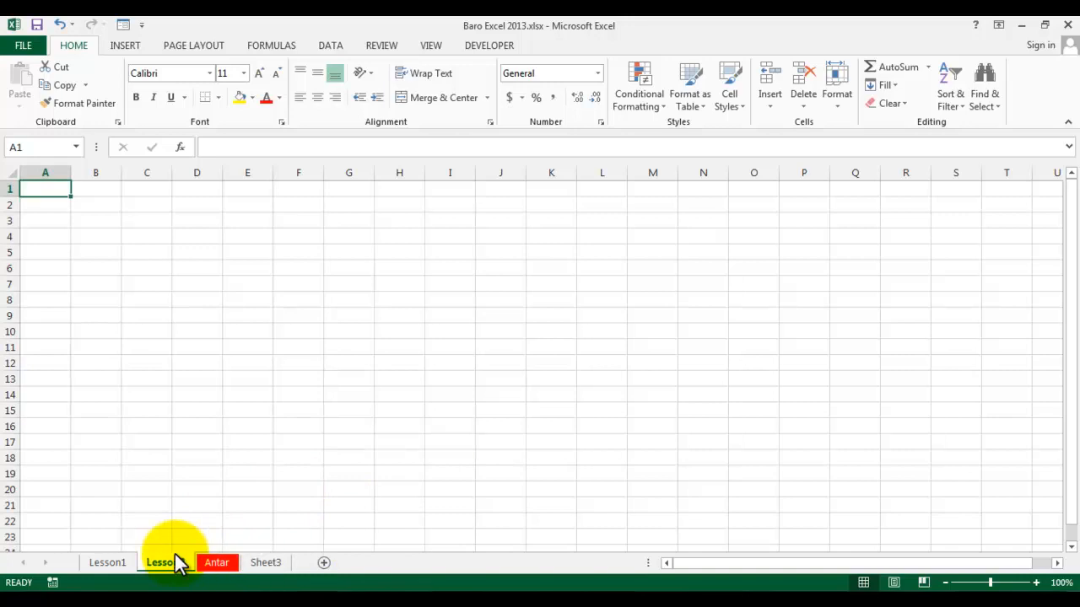
pyautogui.click(265, 563)
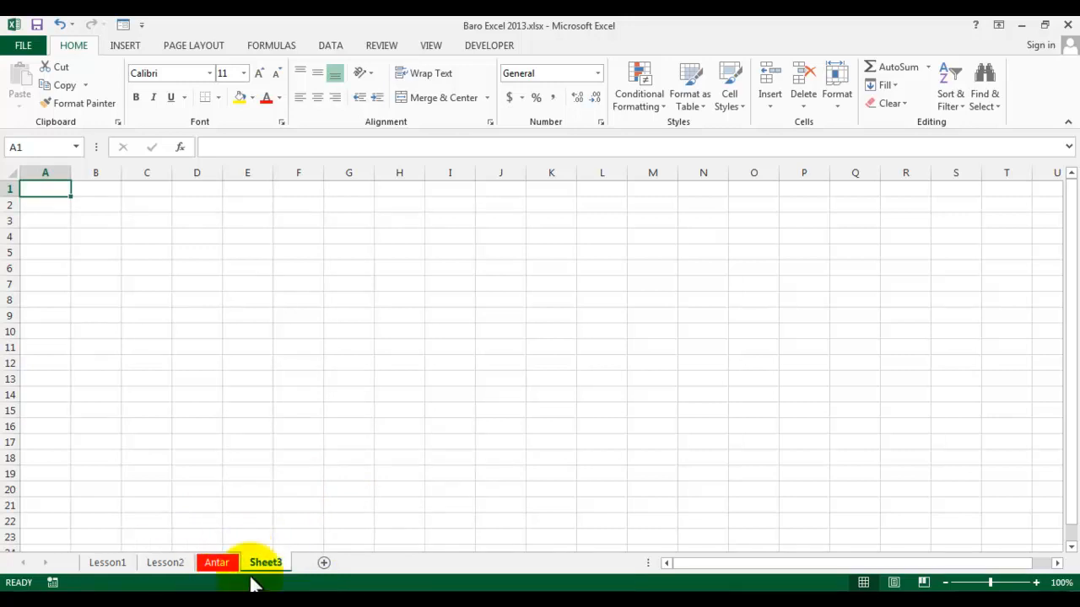
pyautogui.click(189, 561)
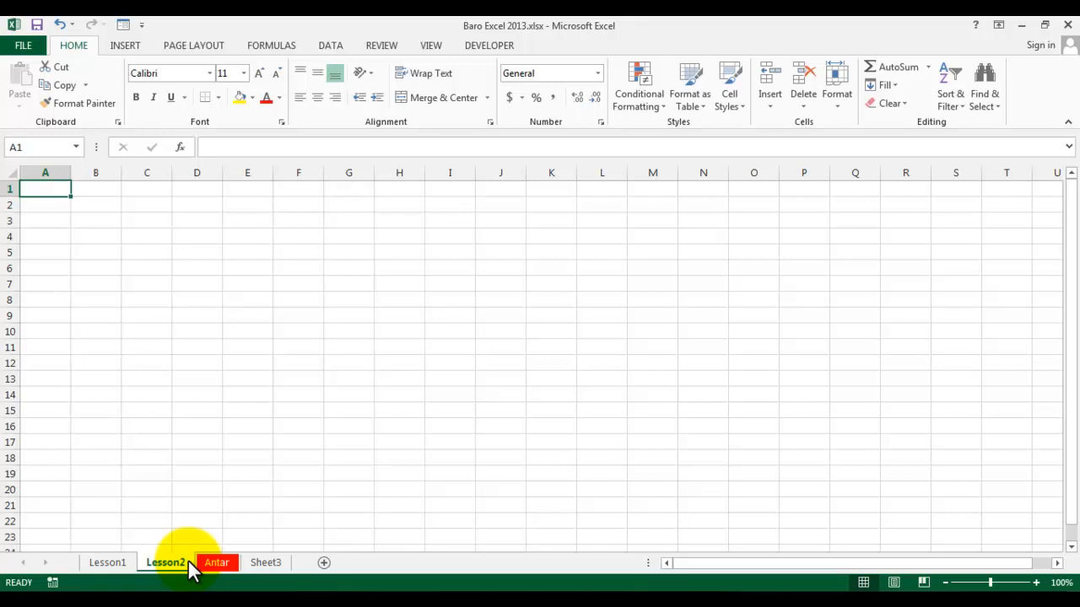
# Step: Move the Lesson1 worksheet to the end of the Baro Excel 2013.xlsx workbook without creating a copy
pyautogui.click(121, 563)
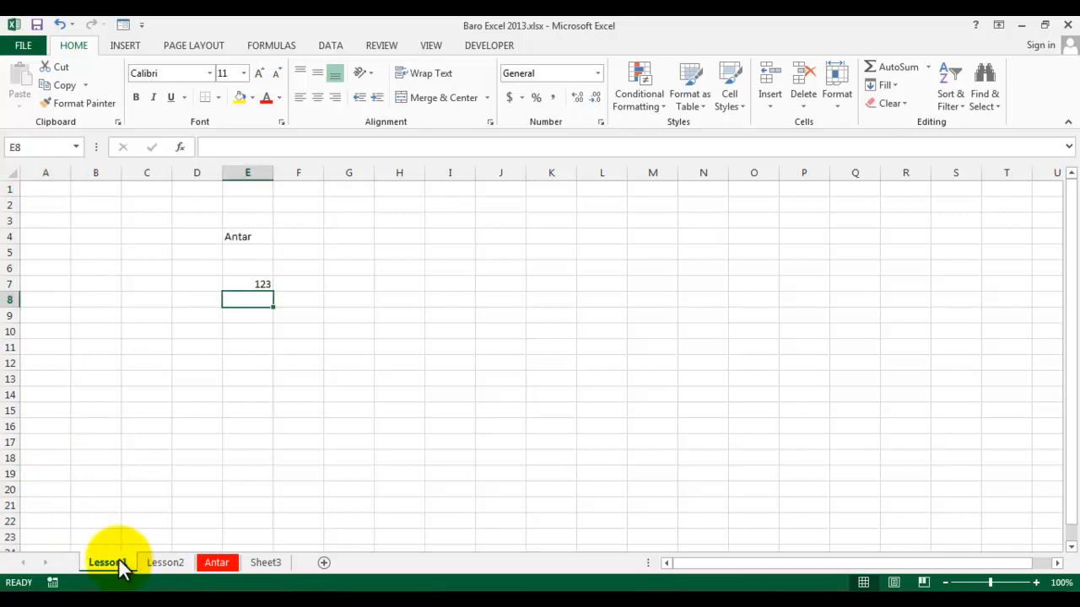
pyautogui.rightClick(119, 560)
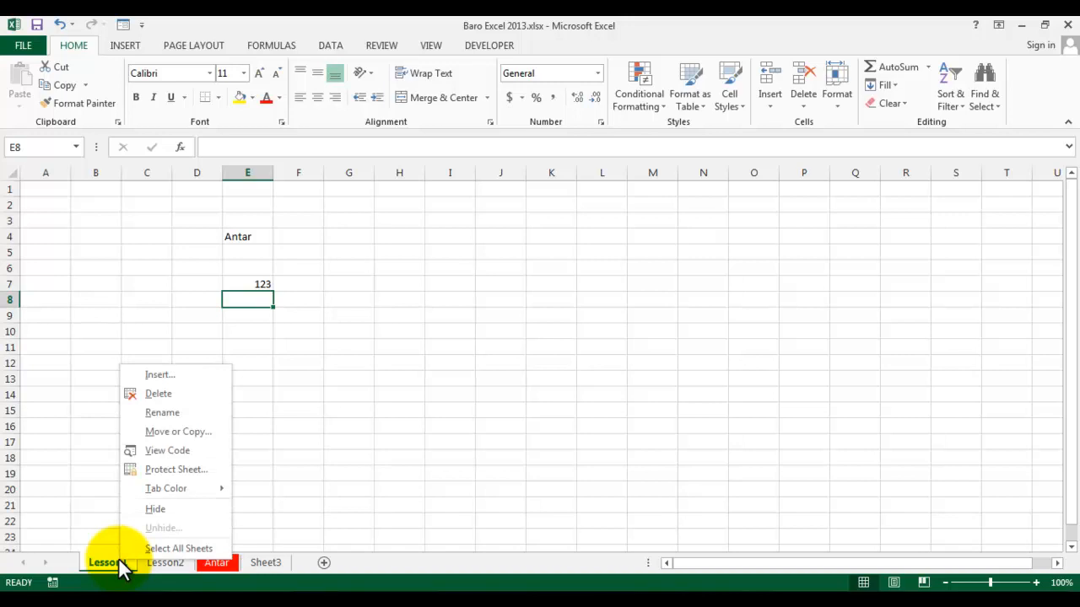
pyautogui.click(182, 432)
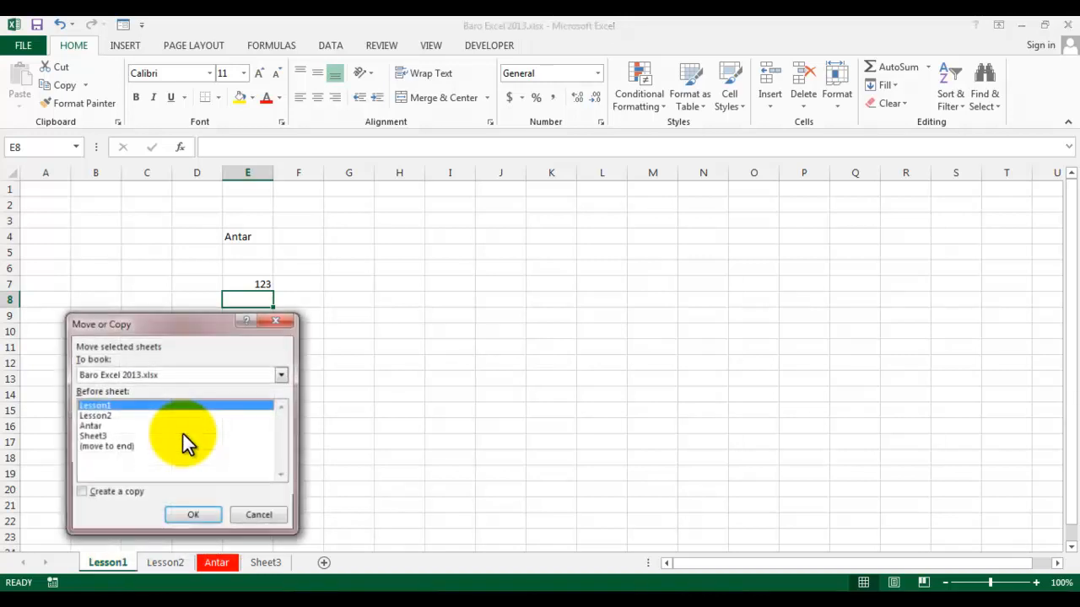
pyautogui.moveTo(187, 328); pyautogui.dragTo(290, 215)
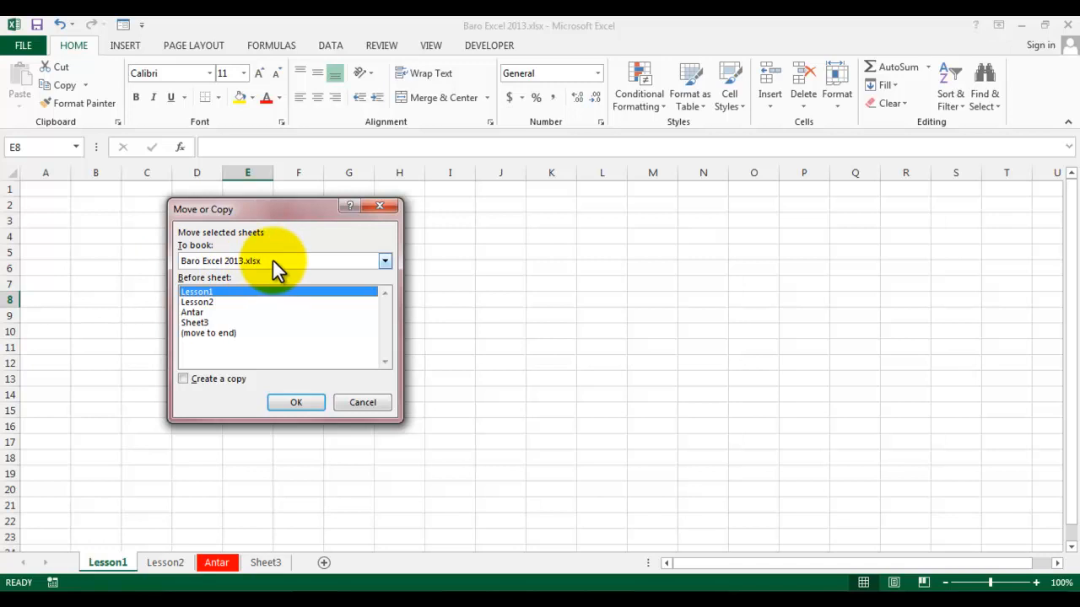
pyautogui.click(231, 330)
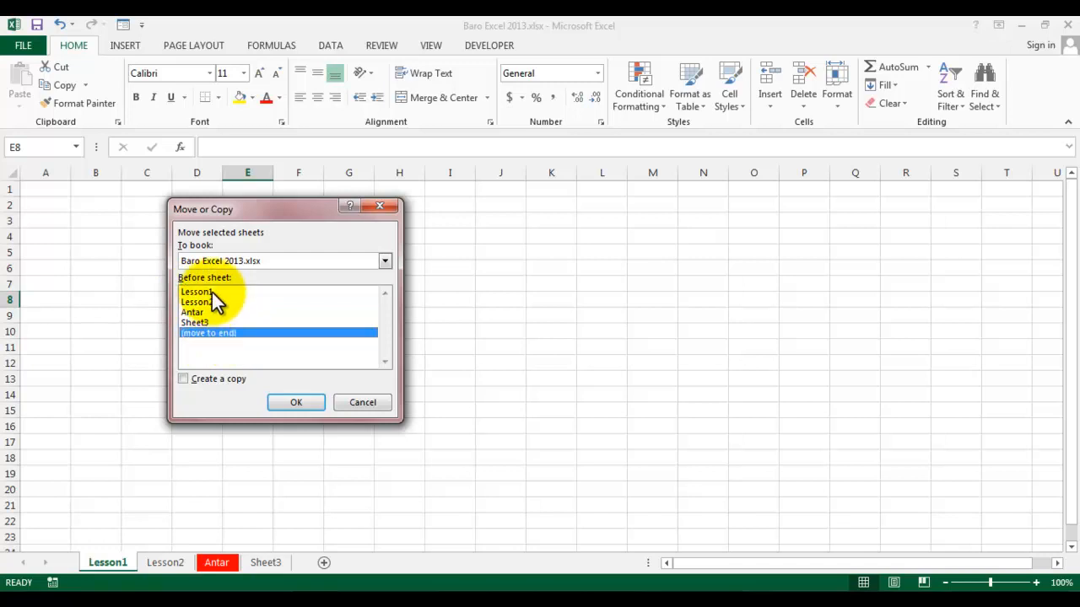
pyautogui.click(214, 293)
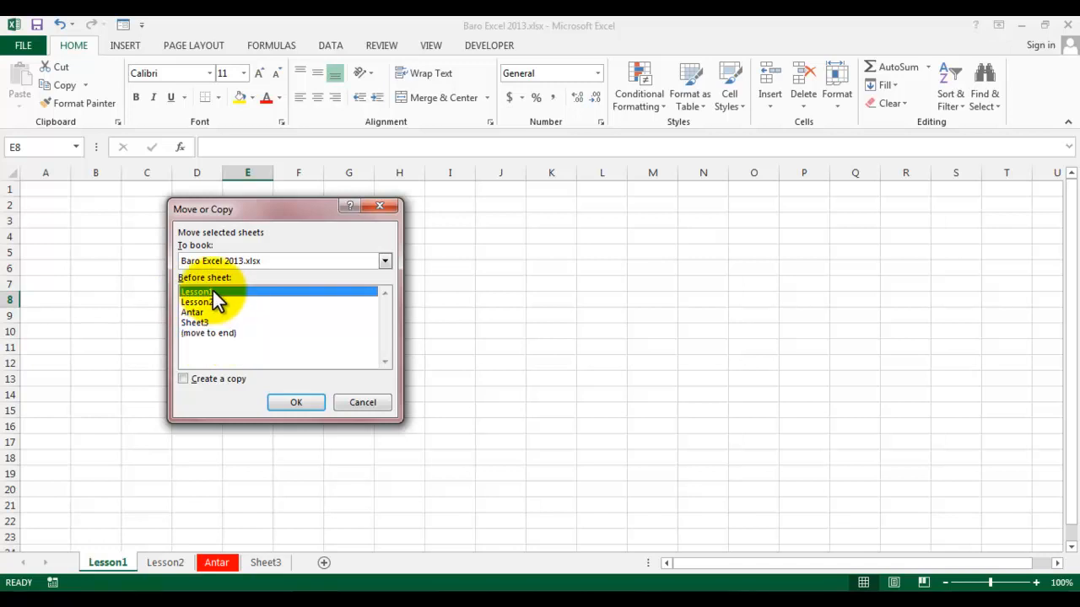
pyautogui.click(232, 331)
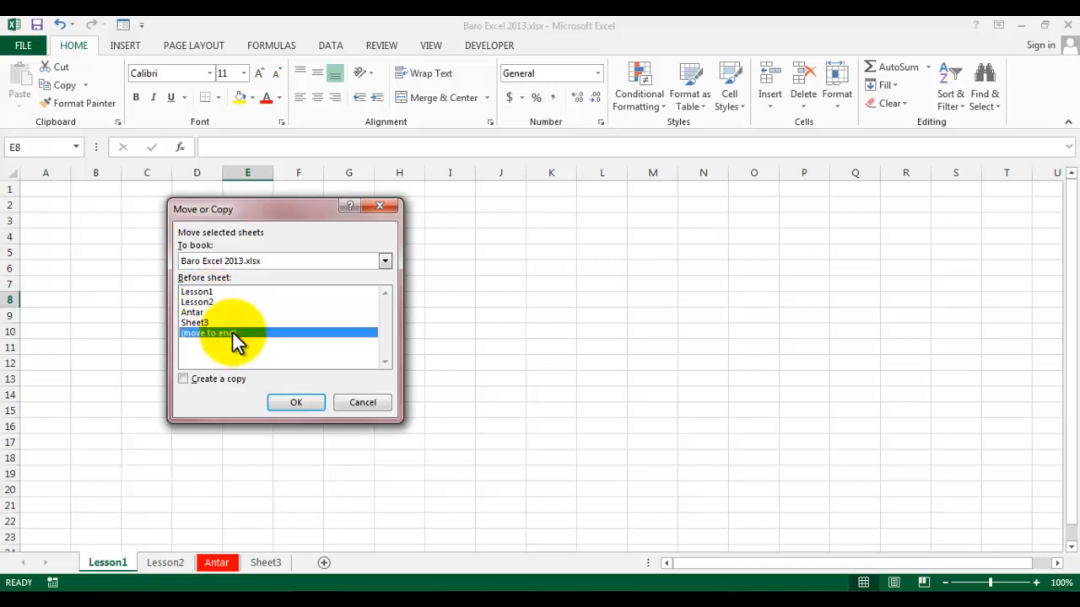
pyautogui.click(277, 400)
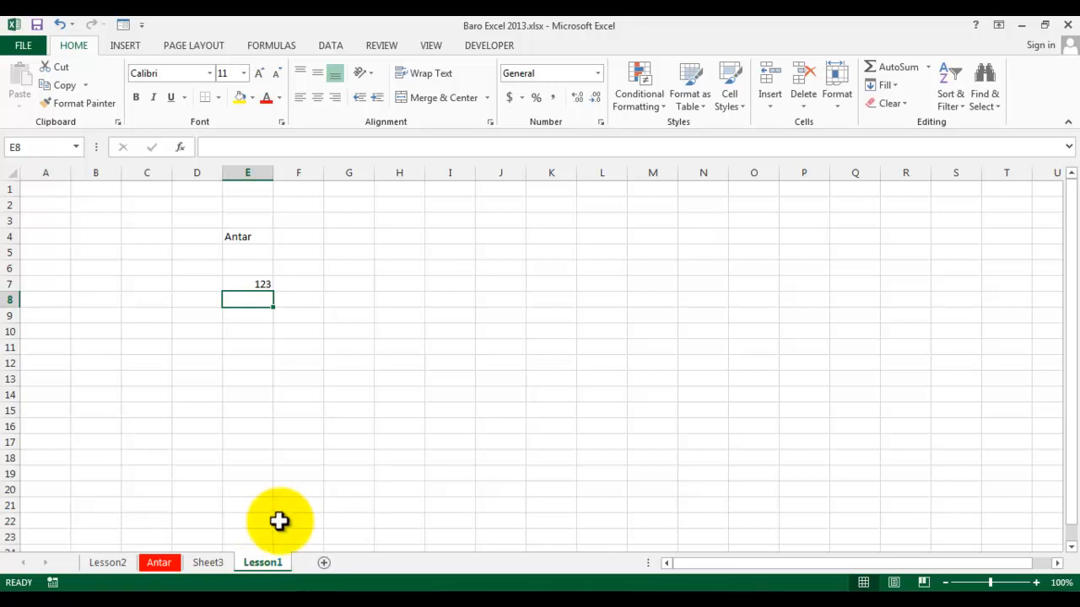
# Step: Move the Lesson1 worksheet back to the front, before Lesson2
pyautogui.moveTo(269, 563); pyautogui.dragTo(270, 564)
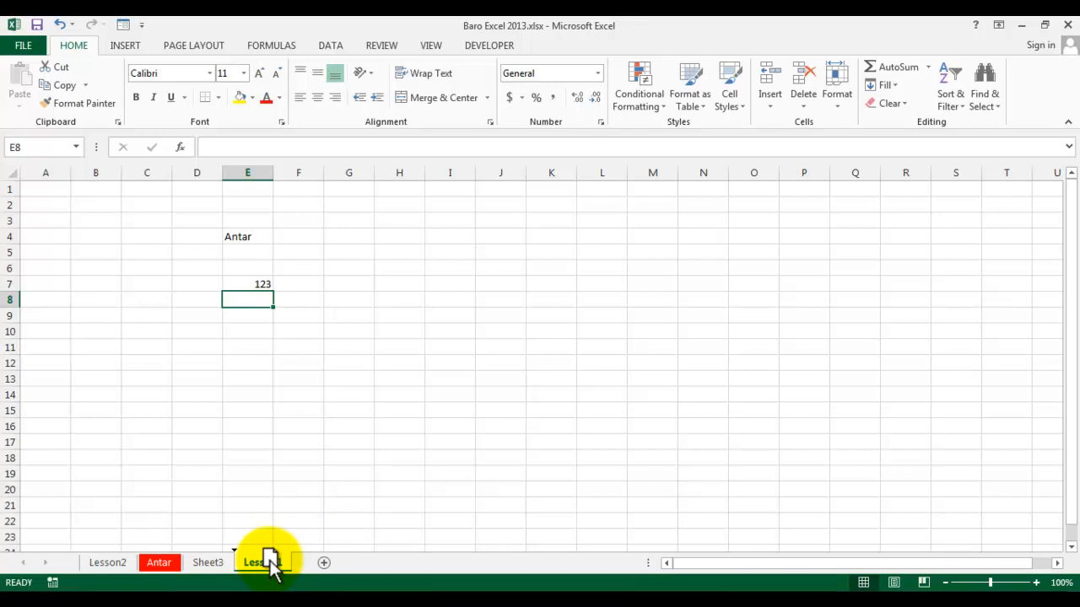
pyautogui.moveTo(270, 563); pyautogui.dragTo(80, 547)
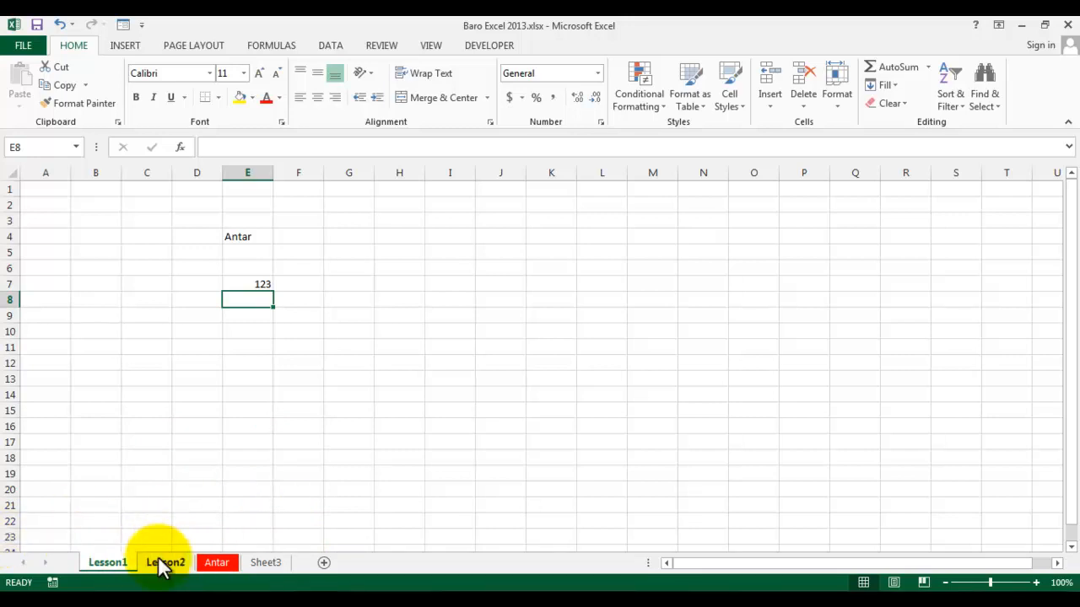
# Step: Look through the worksheets from Sheet3 back to Lesson1, and step forward to Sheet3 and back to Lesson1 again
pyautogui.click(270, 564)
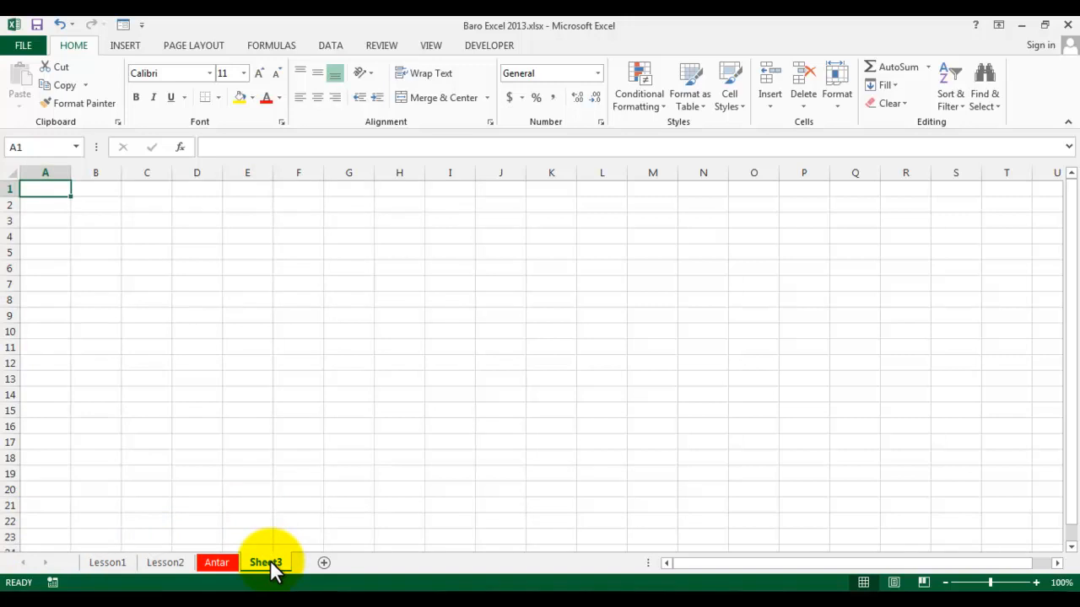
pyautogui.click(205, 560)
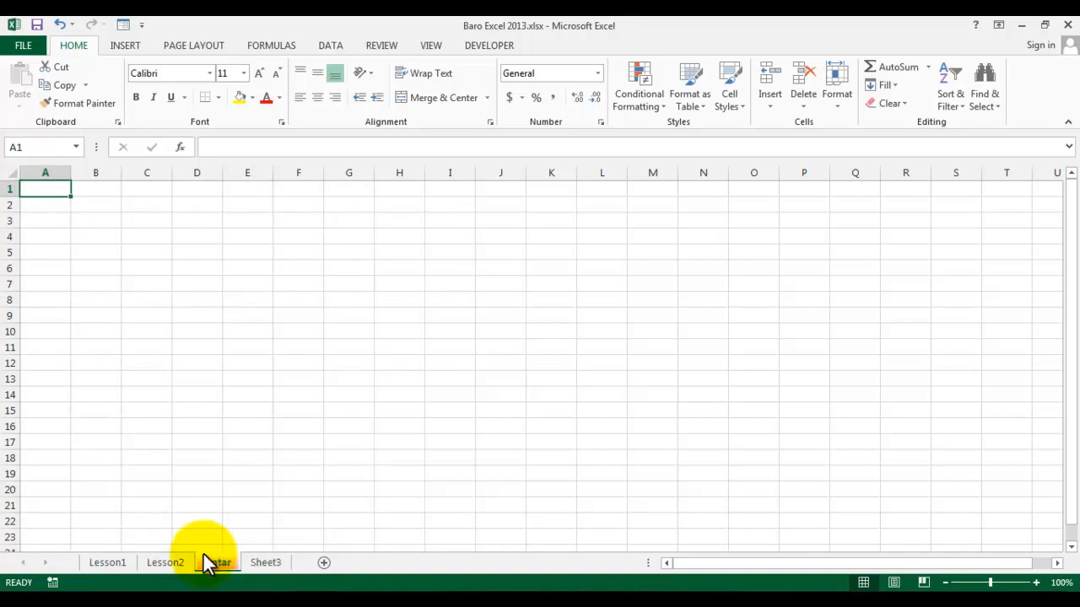
pyautogui.click(179, 557)
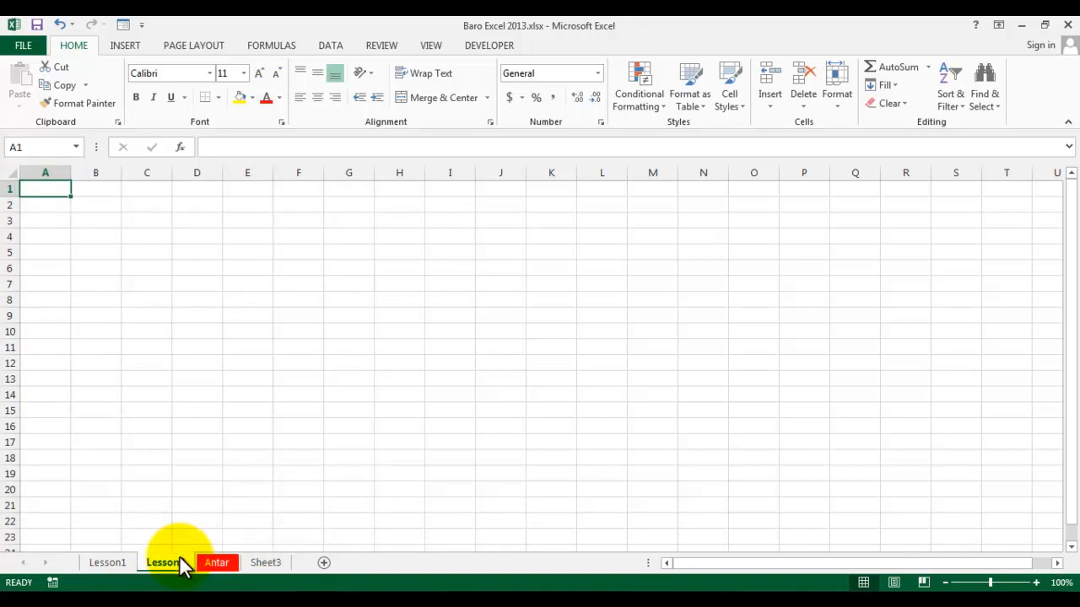
pyautogui.click(98, 570)
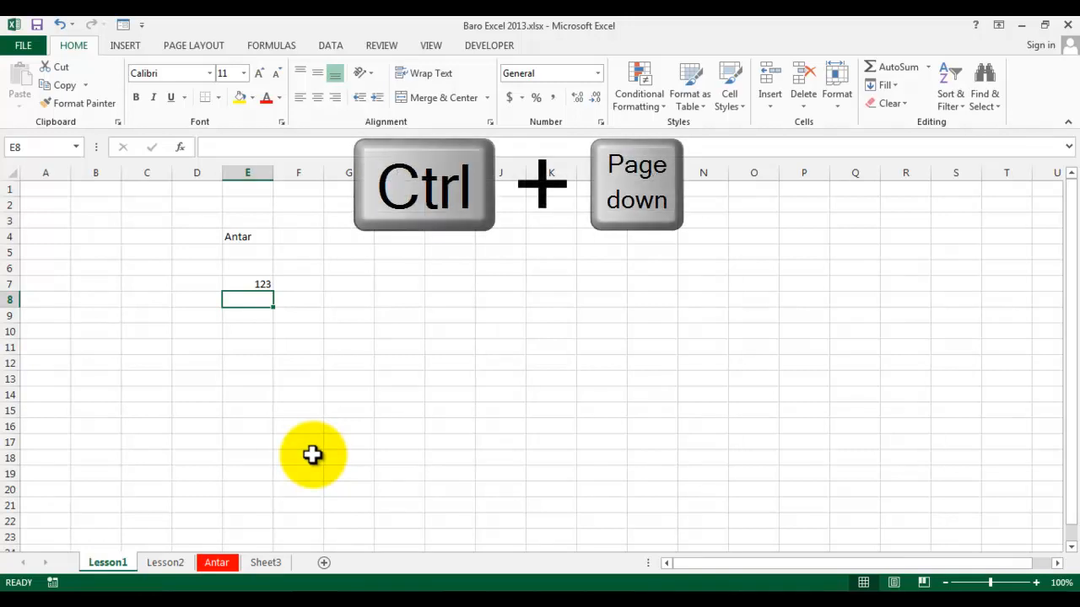
pyautogui.hotkey('ctrl', 'pagedown')
pyautogui.hotkey('ctrl', 'pagedown')
pyautogui.hotkey('ctrl', 'pagedown')
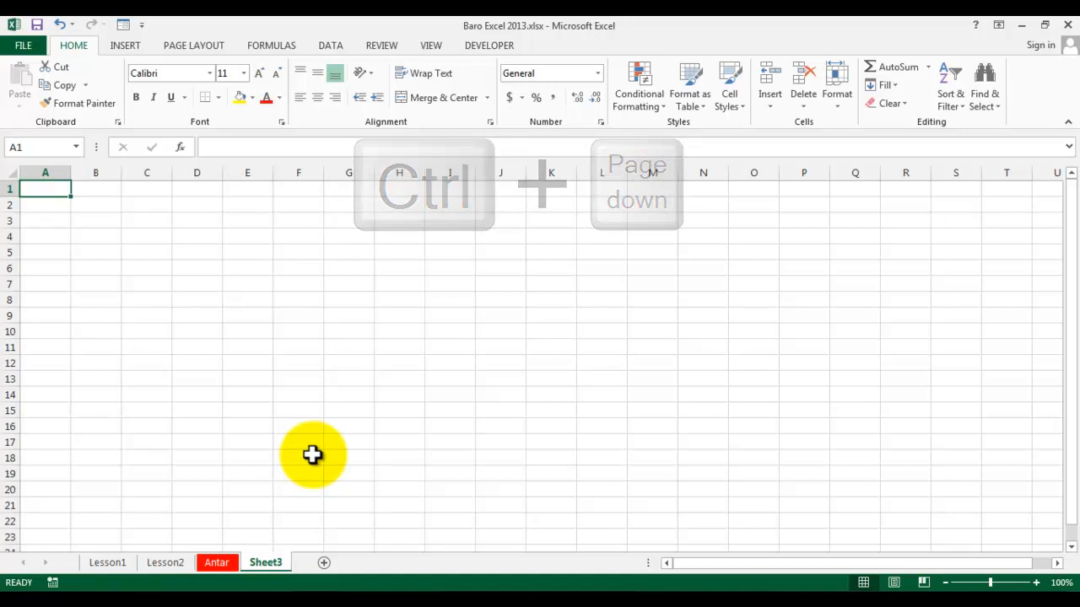
pyautogui.hotkey('ctrl', 'pageup')
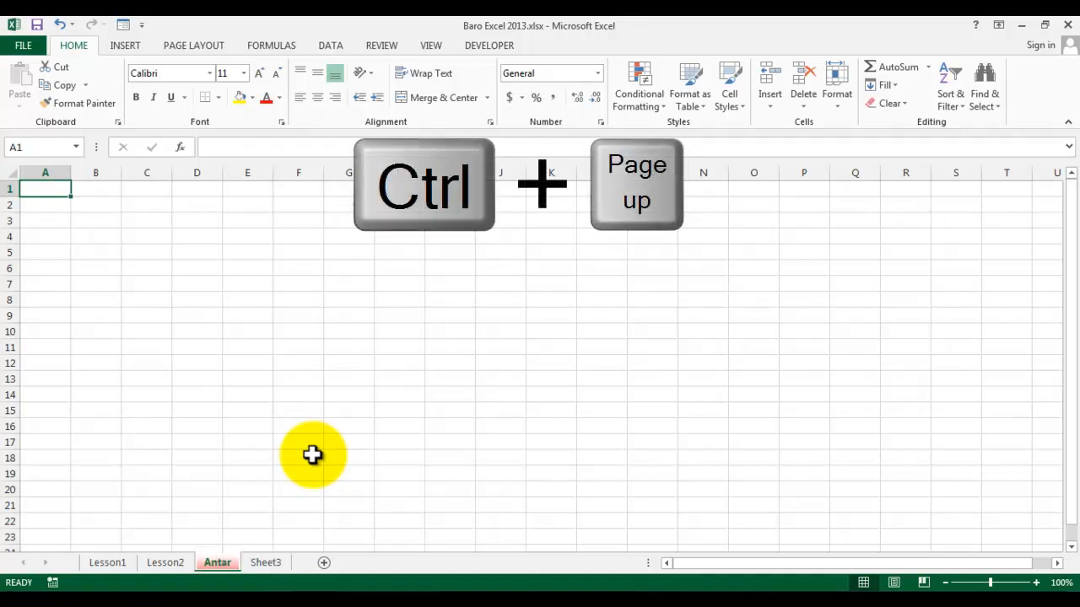
pyautogui.hotkey('ctrl', 'pageup')
pyautogui.hotkey('ctrl', 'pageup')
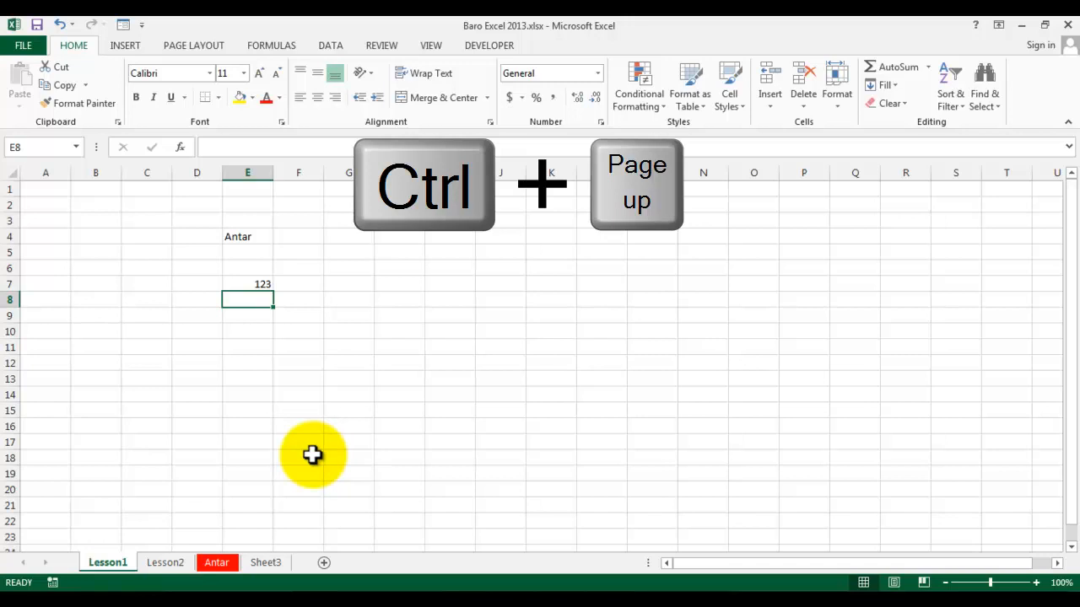
# Step: Fill G5:I6 on Lesson1 column by column with 123, 43, 4, 5, 667 and 7, and replace G5 with 7
pyautogui.moveTo(357, 249); pyautogui.dragTo(449, 281)
pyautogui.write('123')
pyautogui.press('Return')
pyautogui.write('43')
pyautogui.press('Return')
pyautogui.write('4')
pyautogui.press('Return')
pyautogui.write('5')
pyautogui.press('Return')
pyautogui.write('667')
pyautogui.press('Return')
pyautogui.write('7')
pyautogui.press('Return')
pyautogui.write('7')
pyautogui.press('Return')
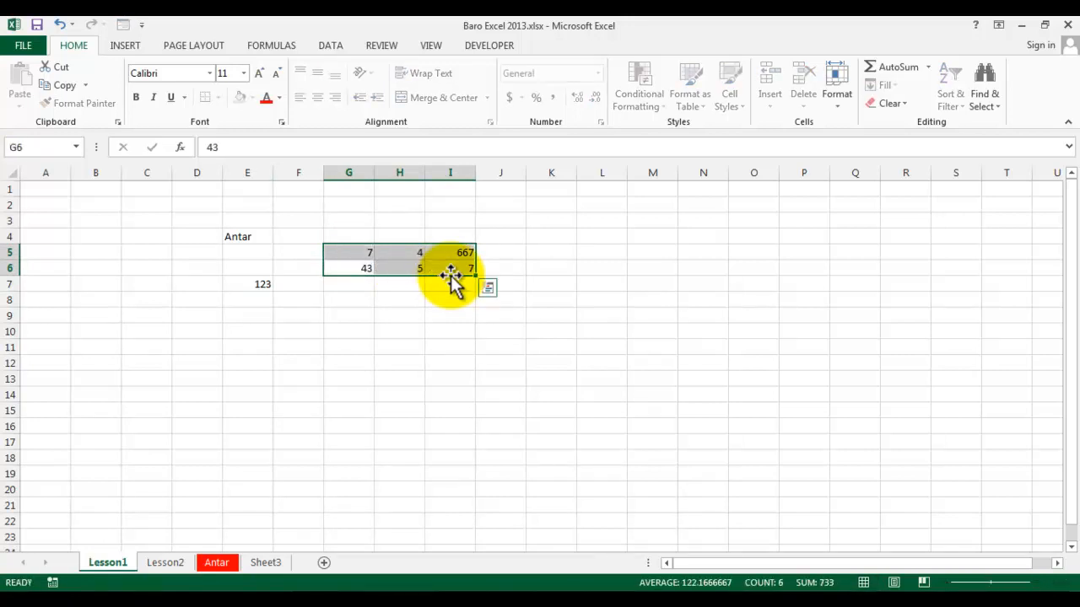
pyautogui.click(398, 362)
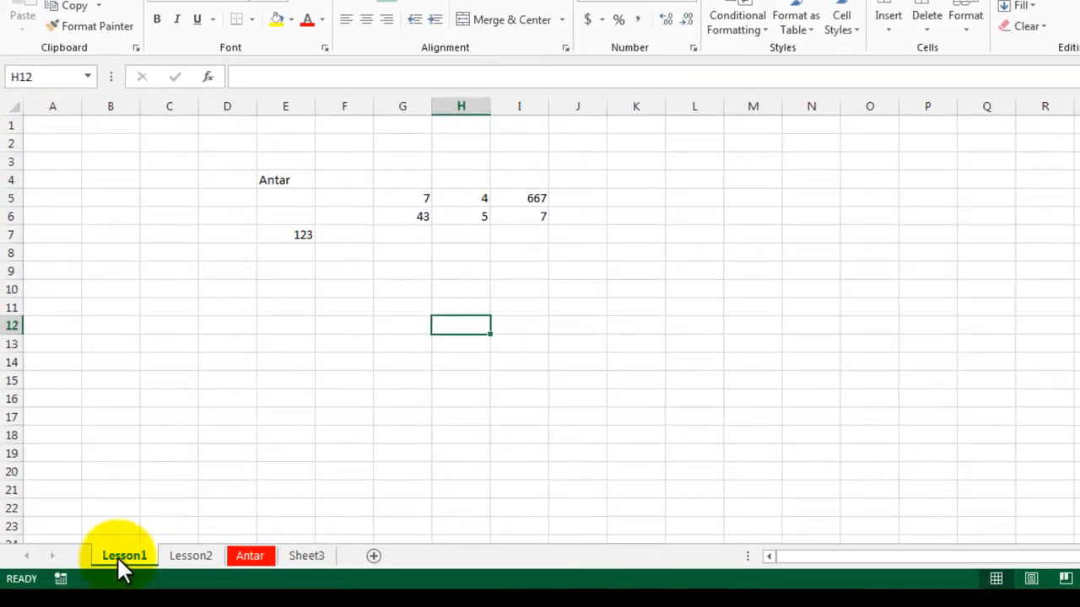
# Step: Create a copy of the Lesson1 worksheet at the end of the workbook, after Sheet3
pyautogui.moveTo(121, 568); pyautogui.dragTo(129, 479)
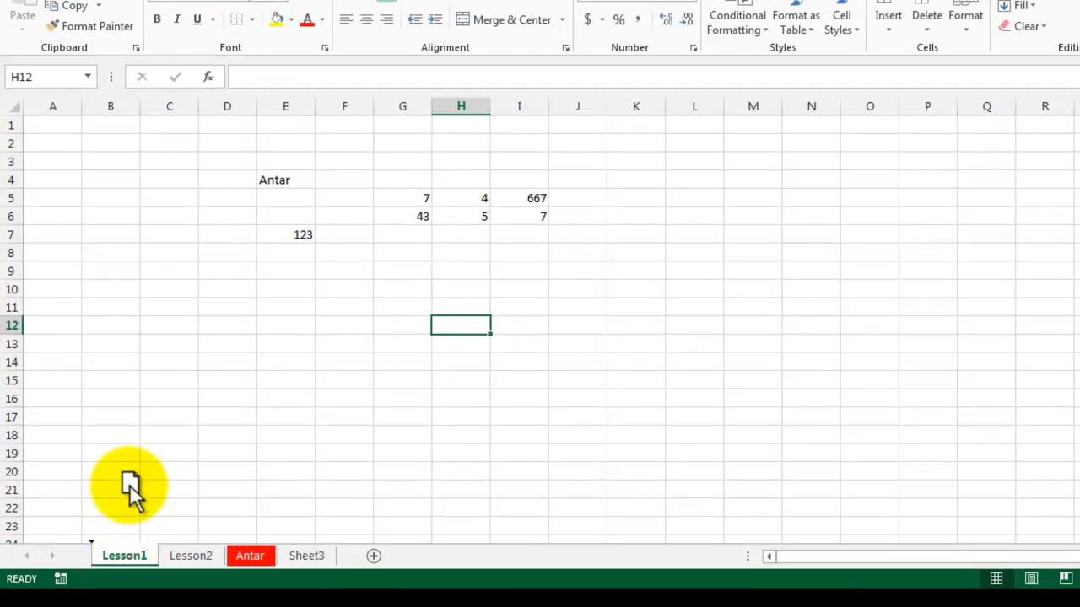
pyautogui.moveTo(129, 485)
pyautogui.mouseDown()
pyautogui.moveTo(236, 486)
pyautogui.moveTo(208, 489)
pyautogui.moveTo(245, 475)
pyautogui.moveTo(171, 477)
pyautogui.moveTo(225, 445)
pyautogui.moveTo(222, 463)
pyautogui.moveTo(205, 466)
pyautogui.mouseUp()
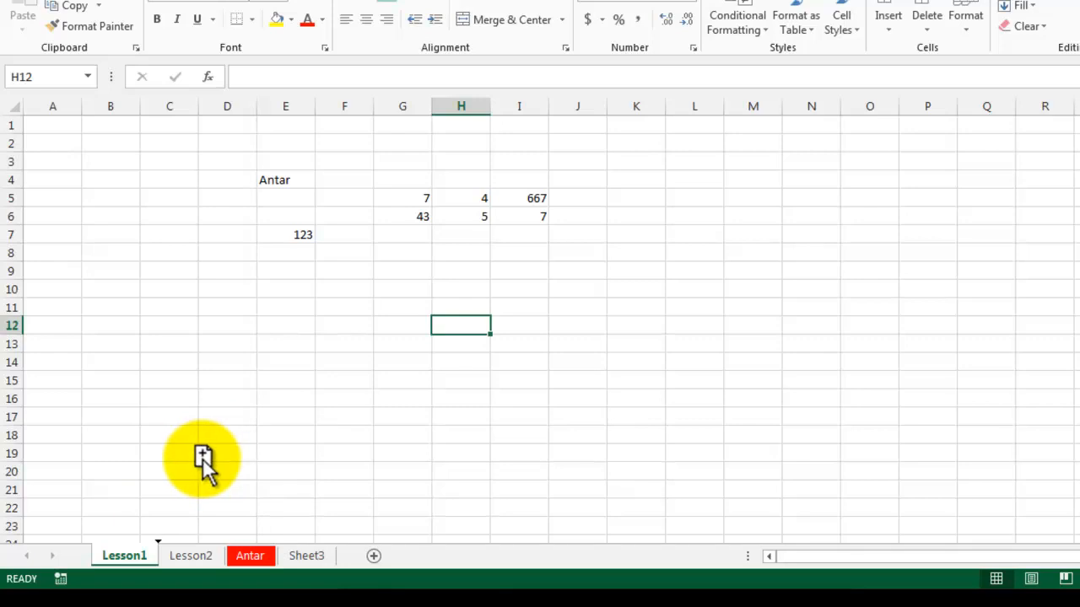
pyautogui.moveTo(203, 463)
pyautogui.mouseDown()
pyautogui.moveTo(368, 463)
pyautogui.moveTo(341, 459)
pyautogui.moveTo(445, 483)
pyautogui.moveTo(323, 486)
pyautogui.moveTo(374, 489)
pyautogui.mouseUp()
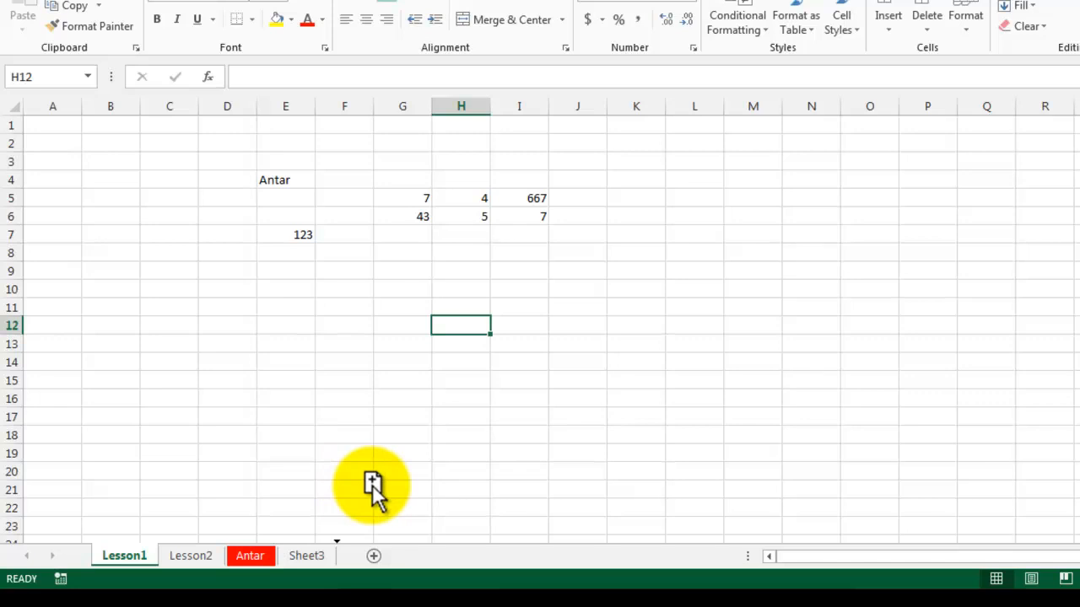
pyautogui.moveTo(372, 487); pyautogui.dragTo(371, 484)
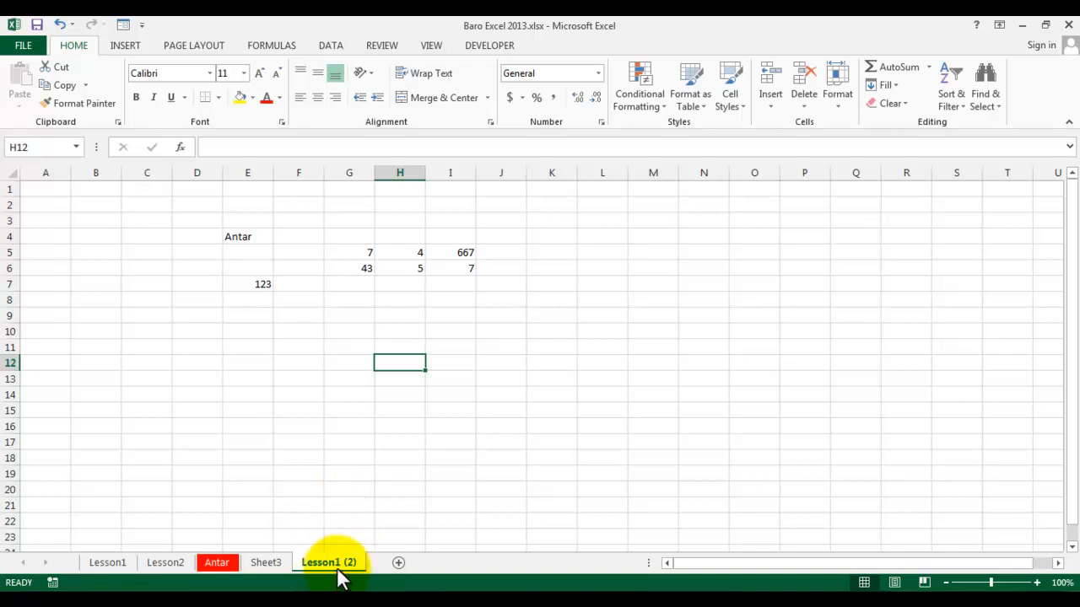
# Step: Rename the copy of the Lesson1 worksheet to the person's first name
pyautogui.doubleClick(333, 570)
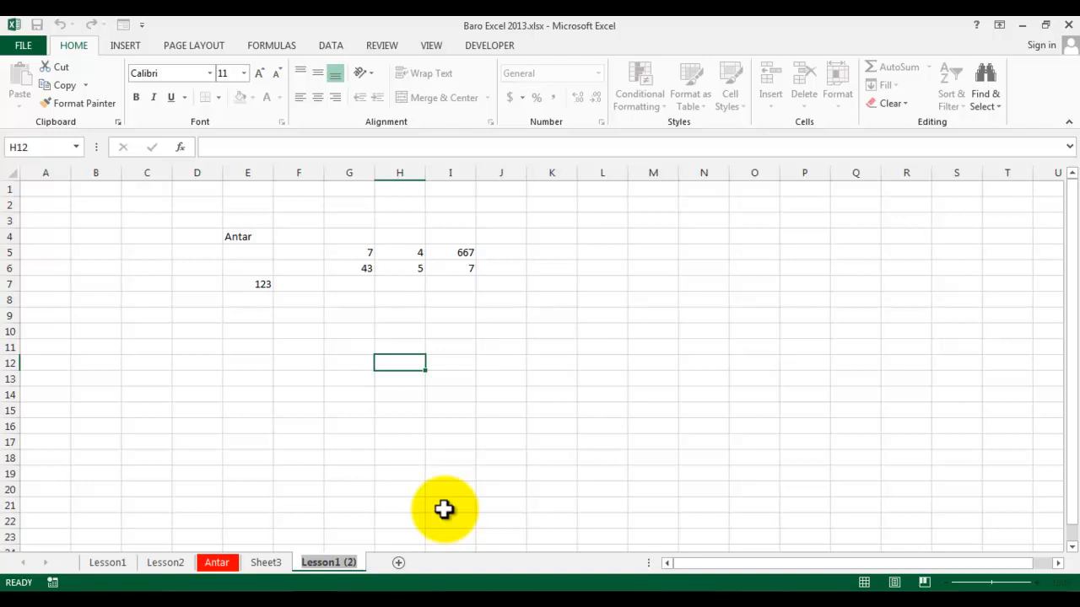
pyautogui.write('Jijo')
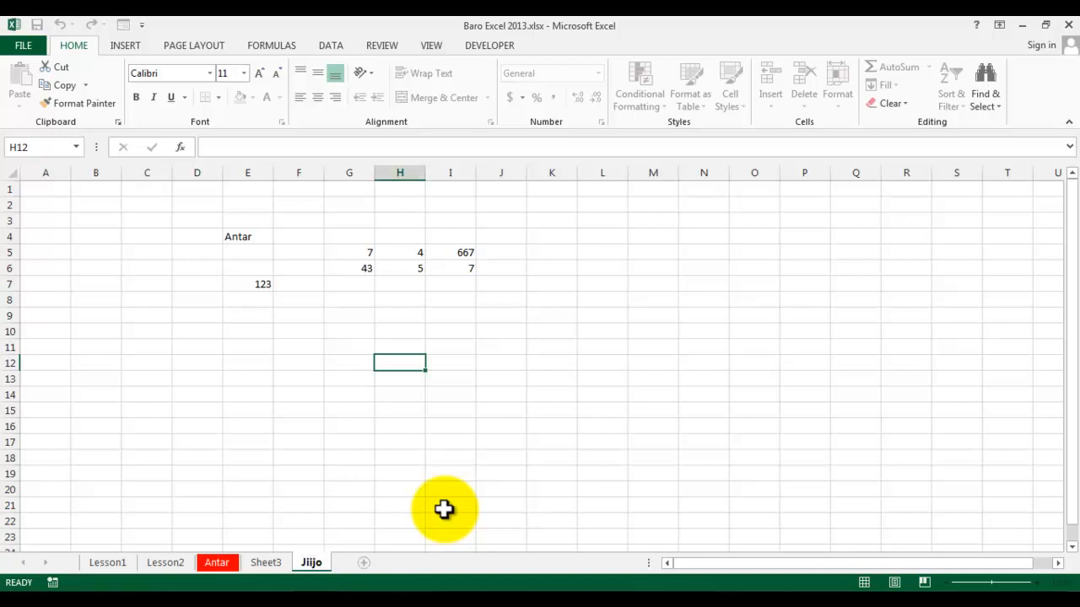
pyautogui.press('Return')
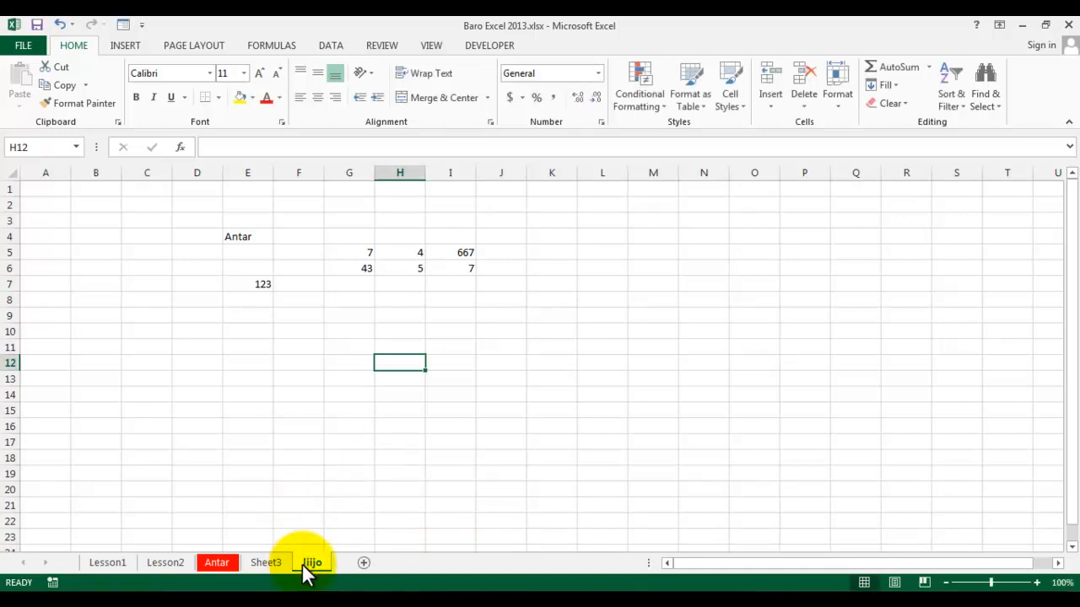
# Step: Compare the contents of Lesson1 with those of its renamed copy after Sheet3, ending on Lesson1
pyautogui.click(117, 569)
pyautogui.click(313, 563)
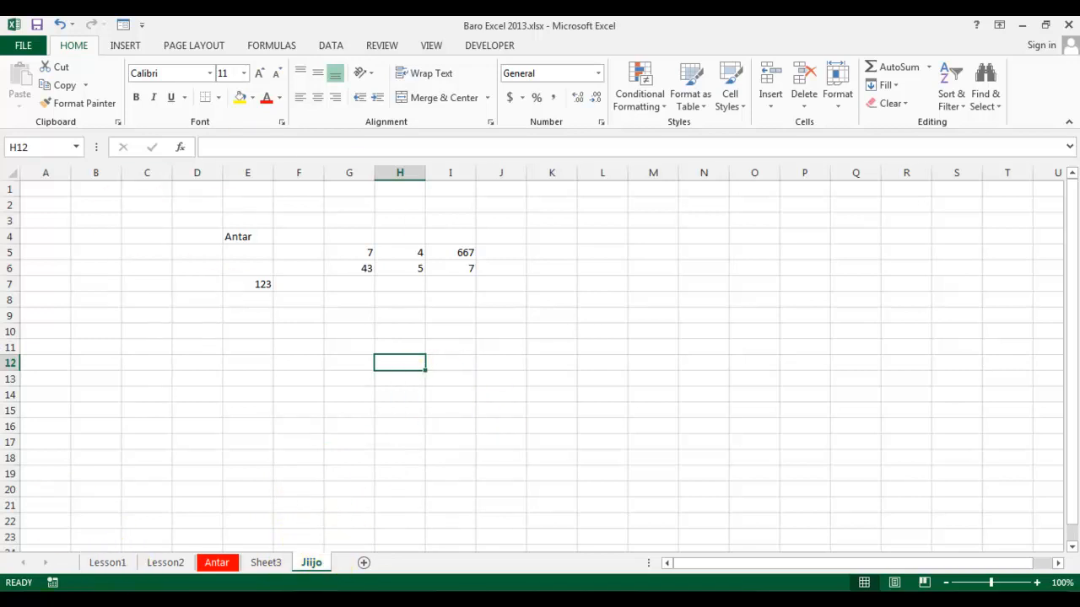
pyautogui.click(99, 567)
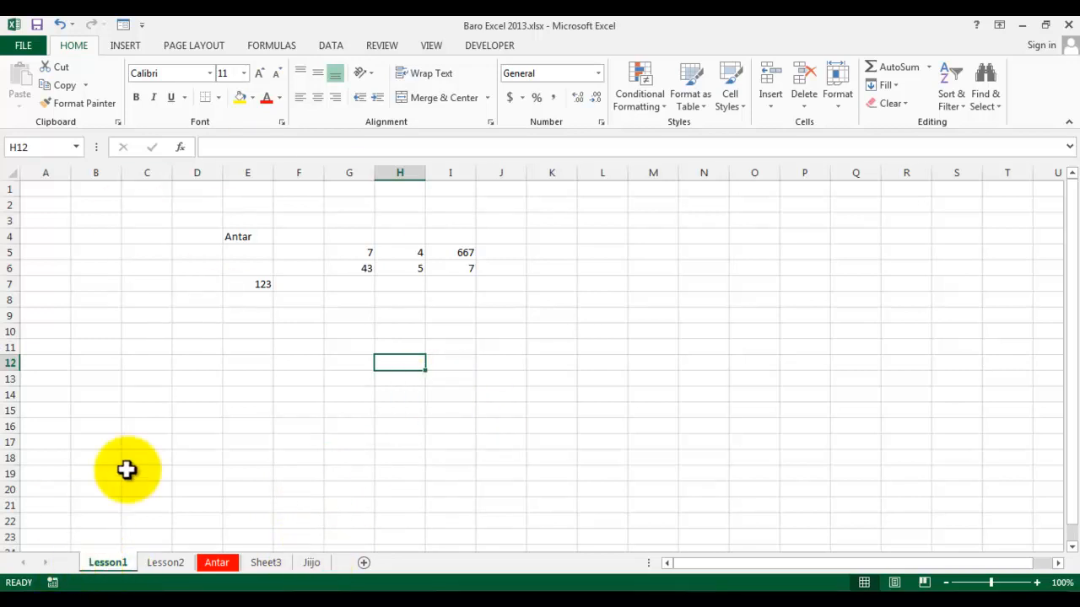
pyautogui.click(319, 563)
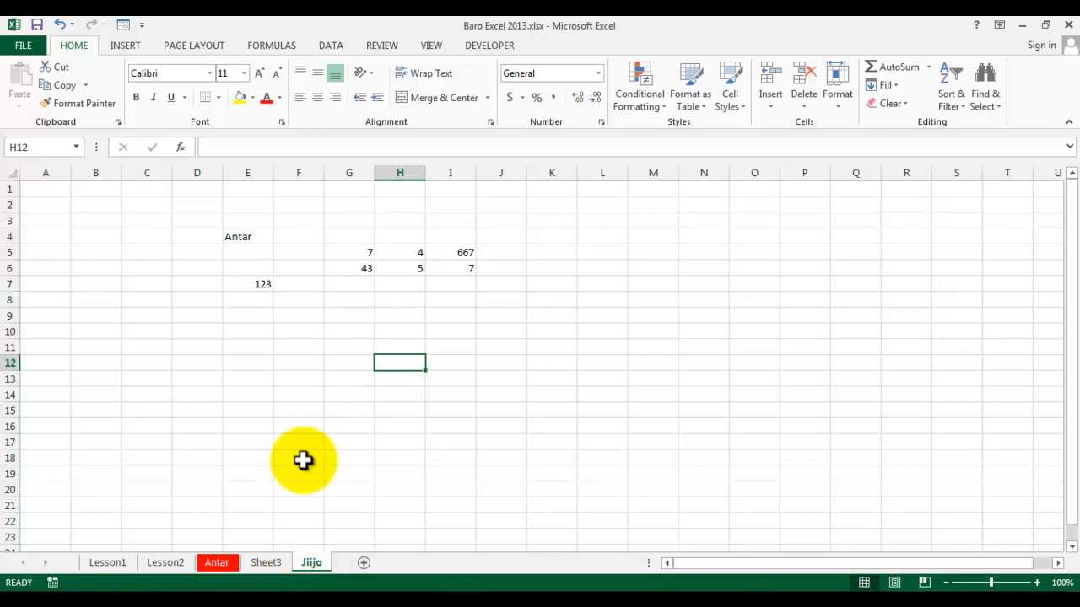
pyautogui.click(463, 378)
pyautogui.click(104, 565)
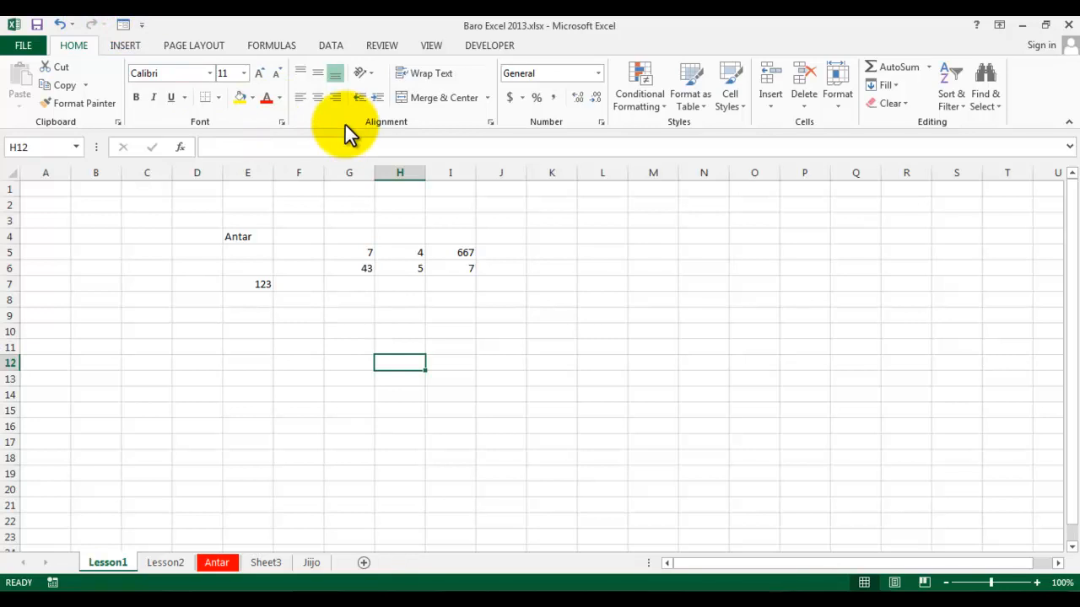
# Step: Add the cell Borders command to the Quick Access Toolbar
pyautogui.click(218, 98)
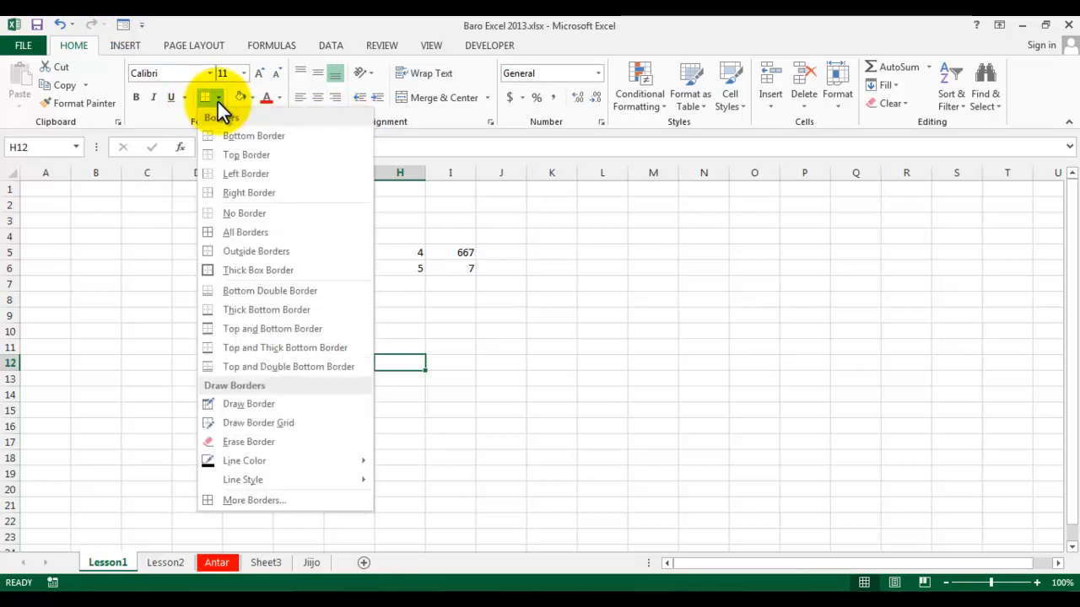
pyautogui.click(217, 99)
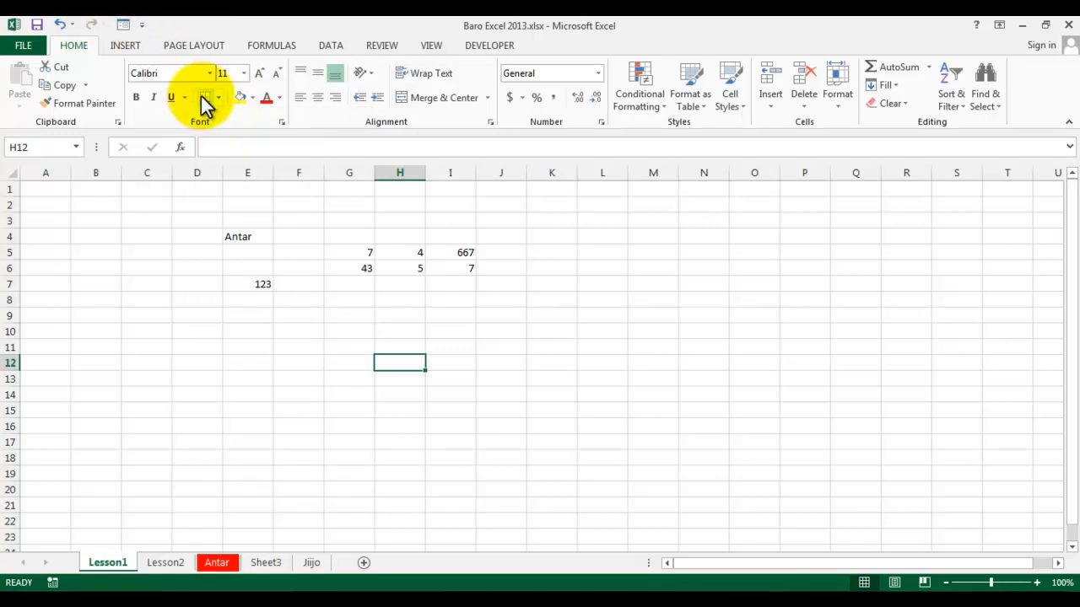
pyautogui.rightClick(206, 101)
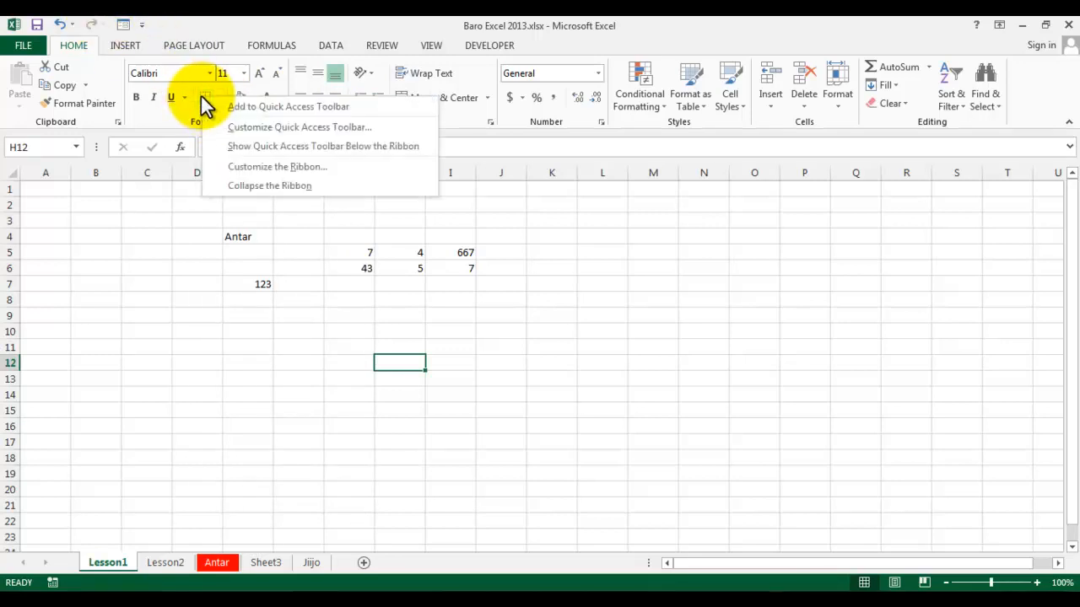
pyautogui.click(244, 107)
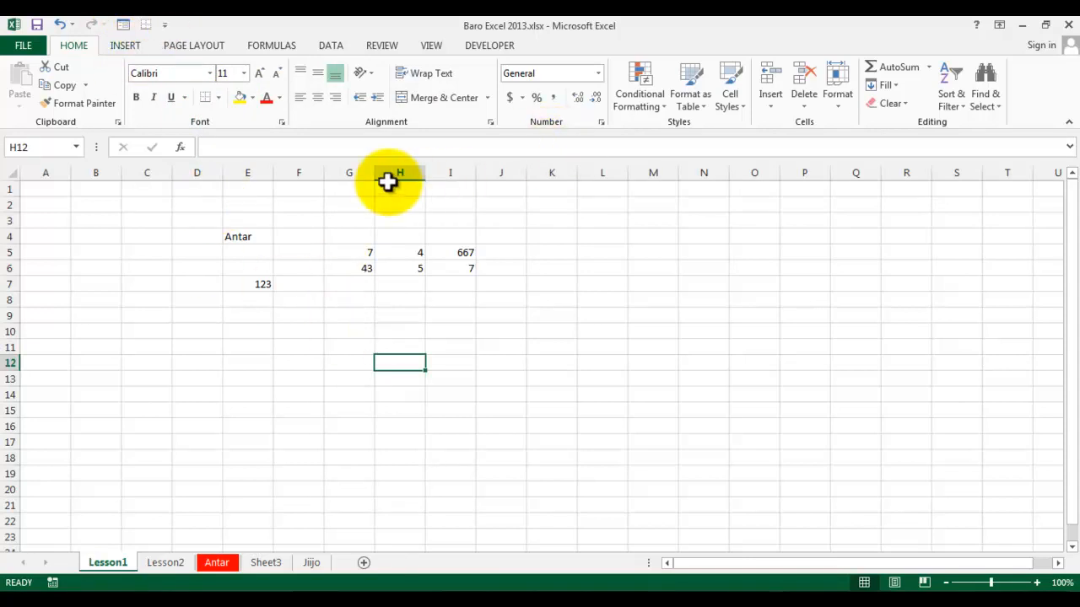
# Step: Add the Center alignment and Accounting Number Format commands to the Quick Access Toolbar
pyautogui.rightClick(320, 99)
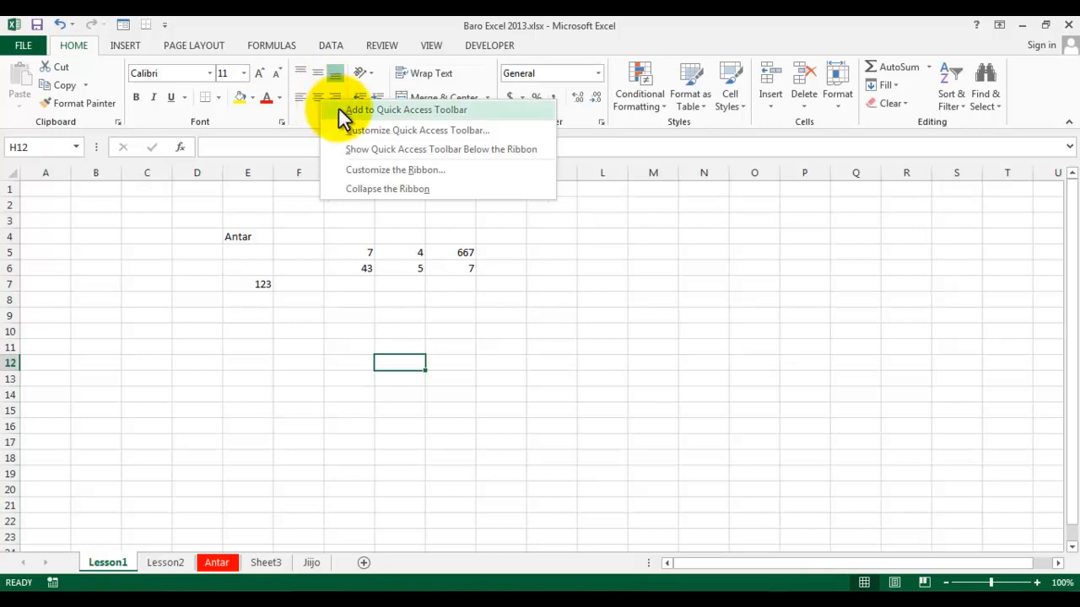
pyautogui.click(338, 108)
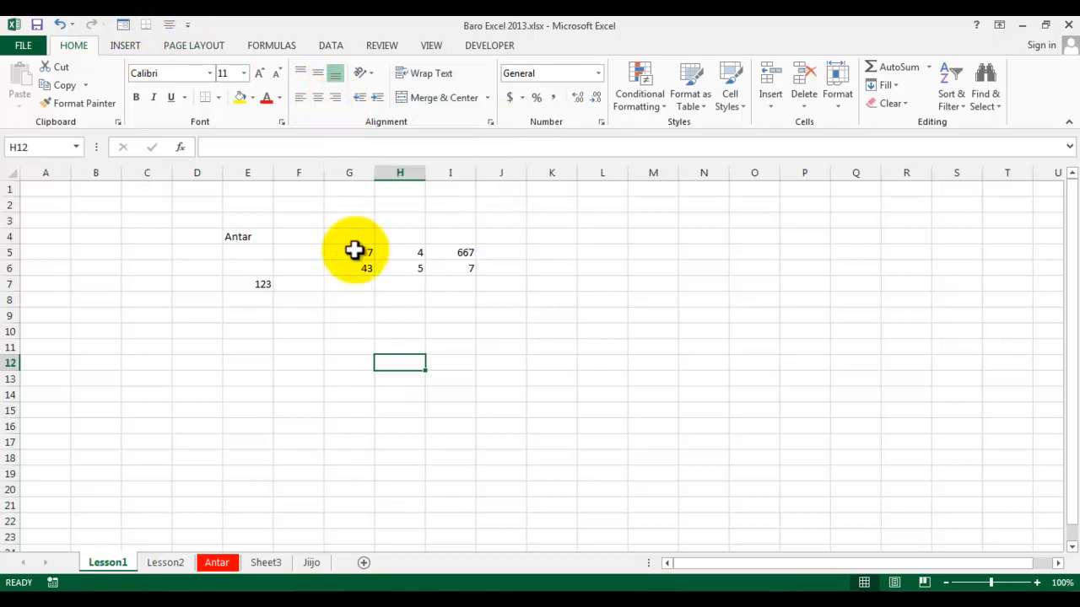
pyautogui.rightClick(512, 108)
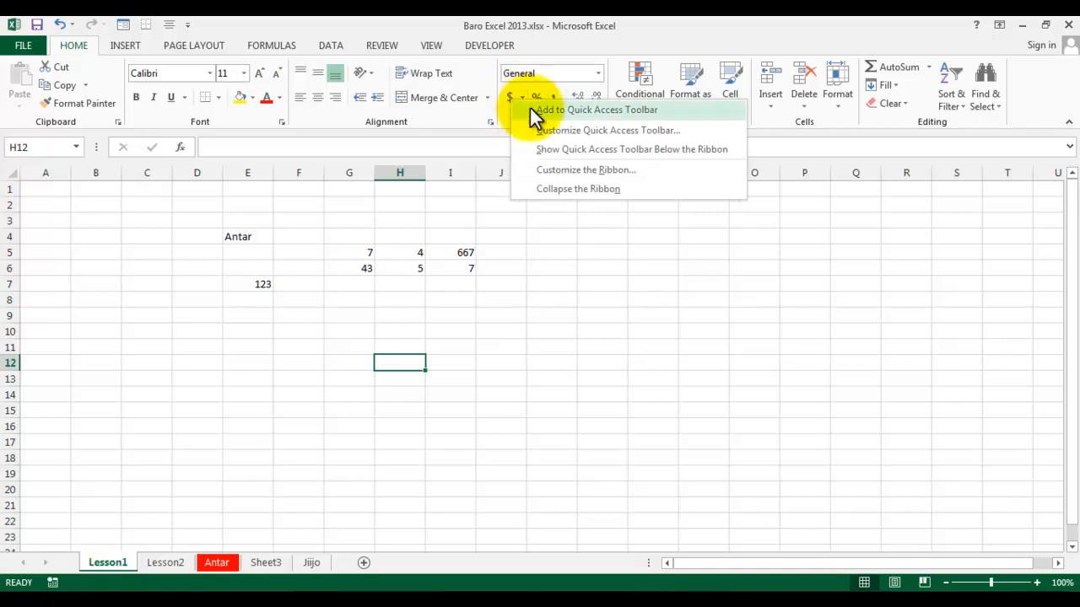
pyautogui.click(530, 108)
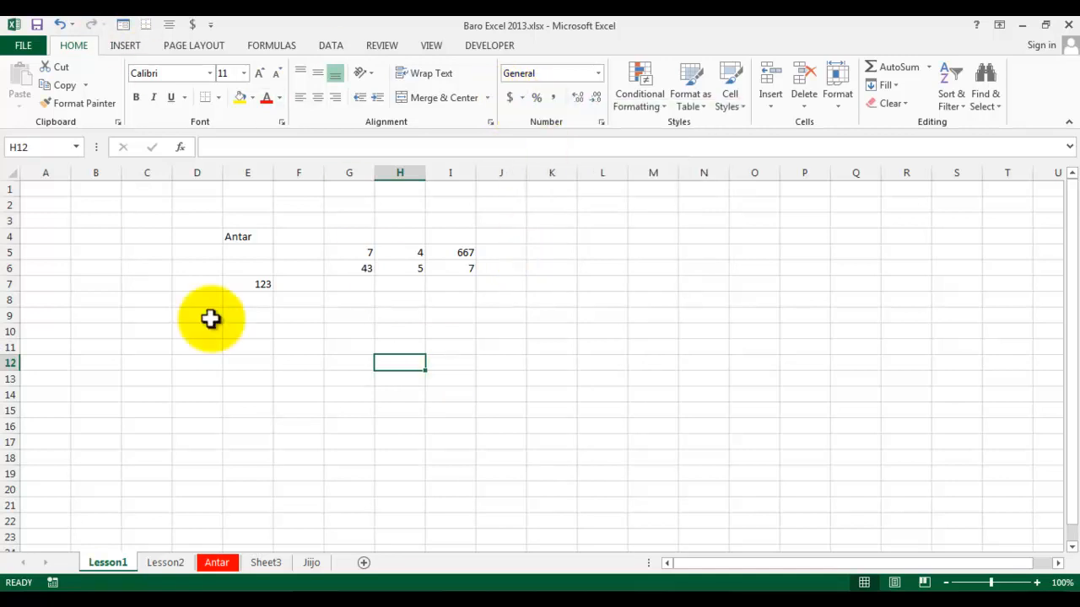
# Step: Apply the dollar accounting format to G5:I6 and centre the text in cell E4, using the added Quick Access Toolbar commands
pyautogui.click(353, 252)
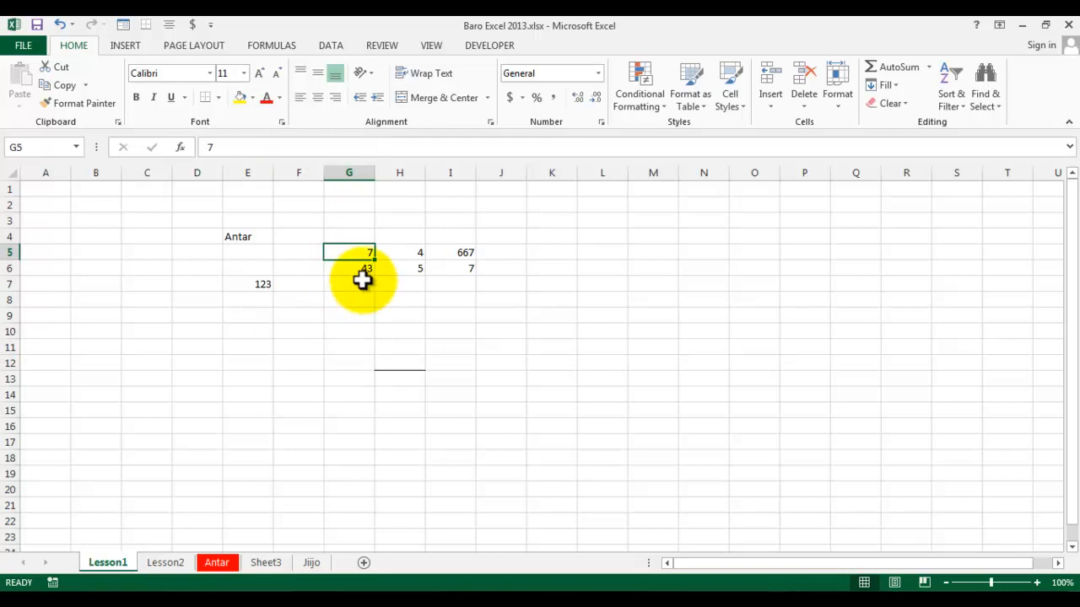
pyautogui.moveTo(359, 250); pyautogui.dragTo(464, 268)
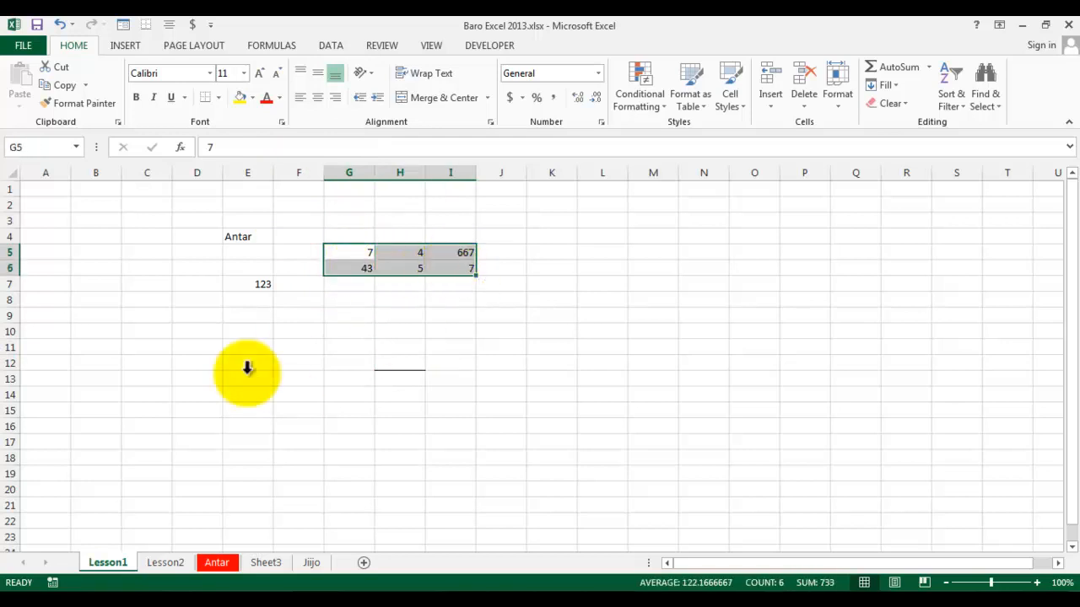
pyautogui.click(193, 24)
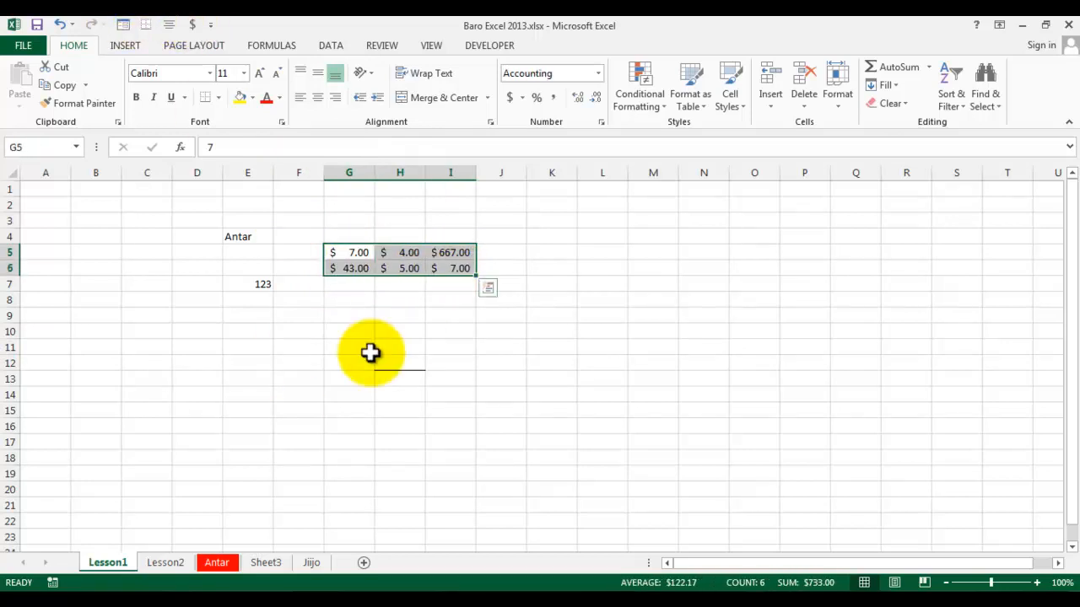
pyautogui.click(231, 235)
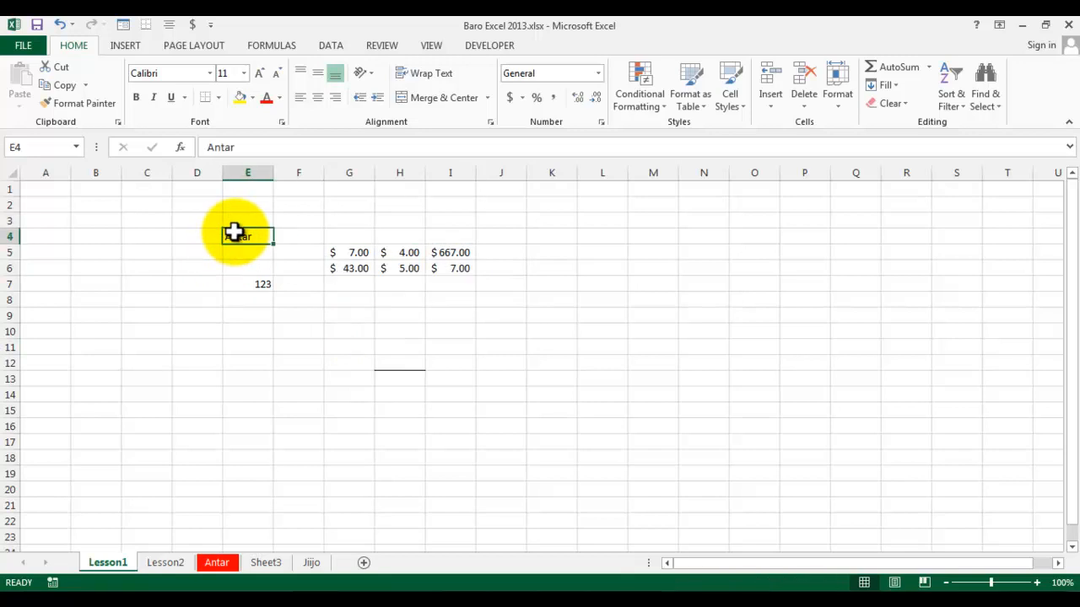
pyautogui.click(168, 25)
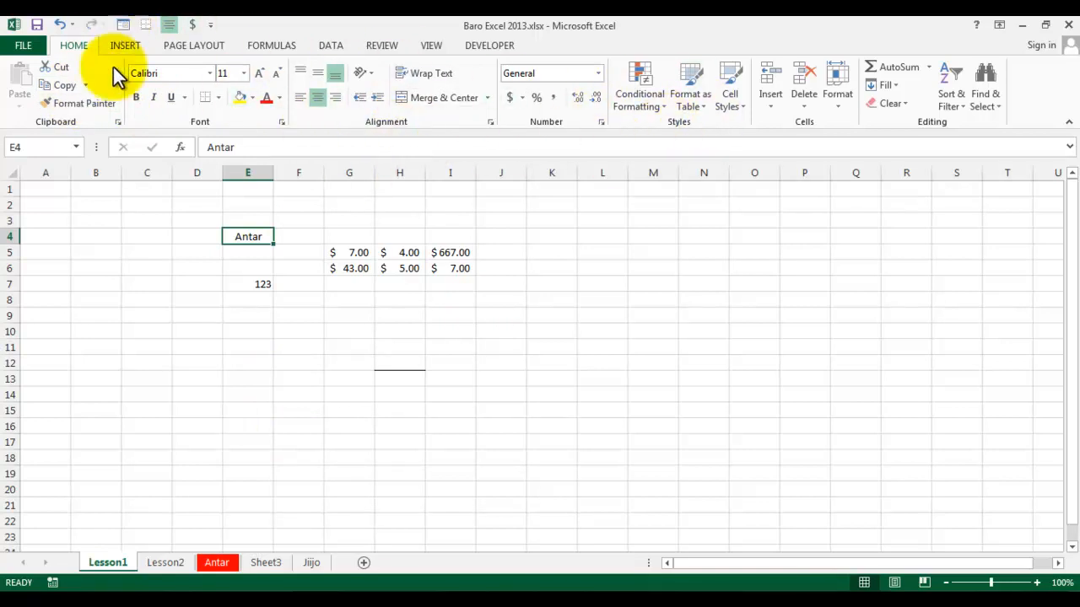
# Step: Add the Sort A to Z command to the Quick Access Toolbar
pyautogui.click(323, 45)
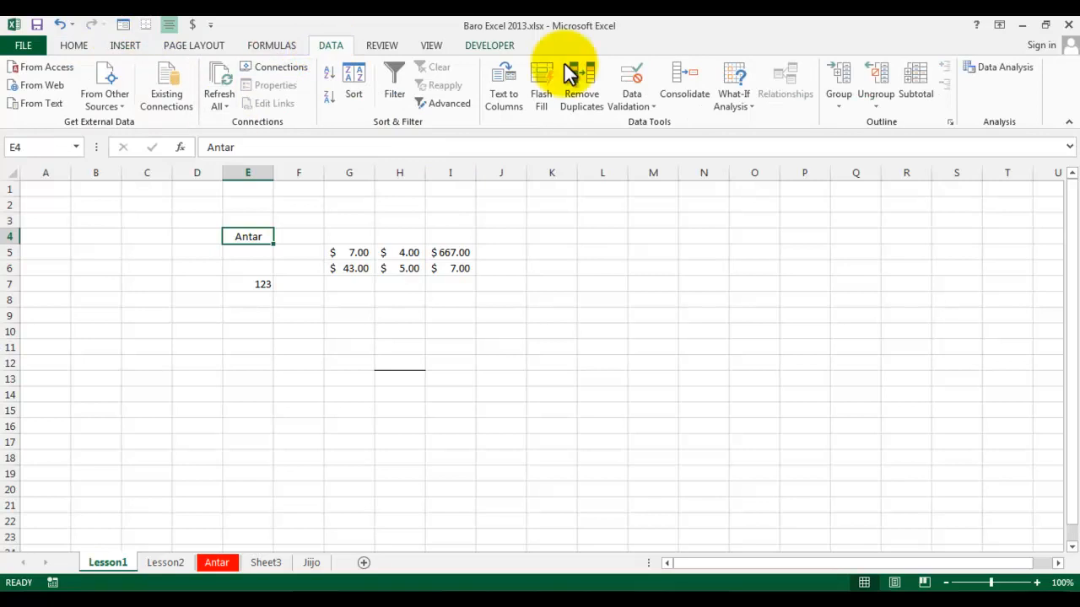
pyautogui.rightClick(329, 69)
pyautogui.click(345, 77)
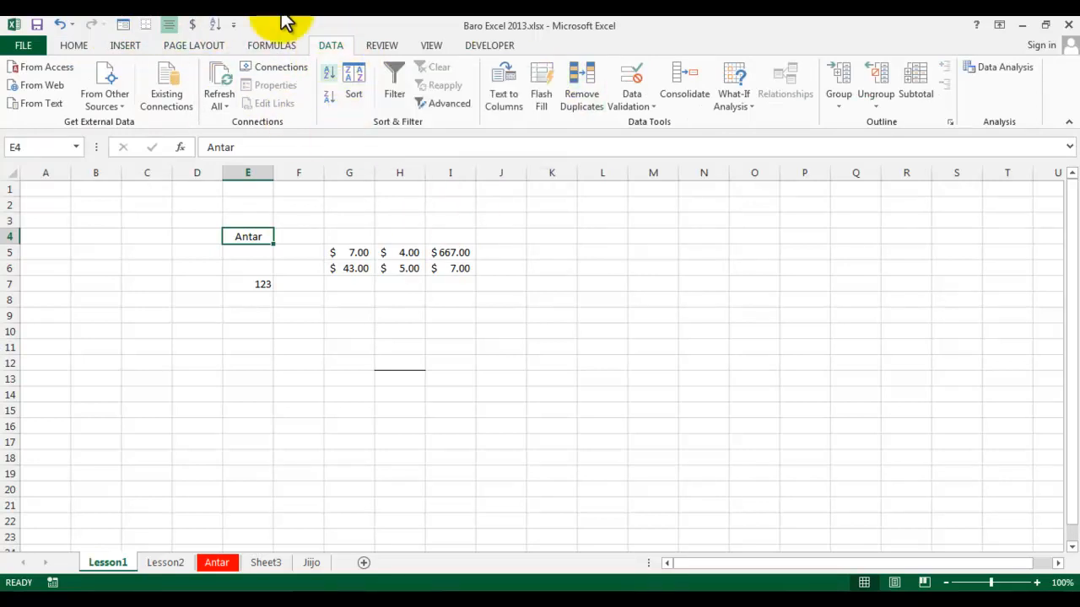
pyautogui.click(397, 253)
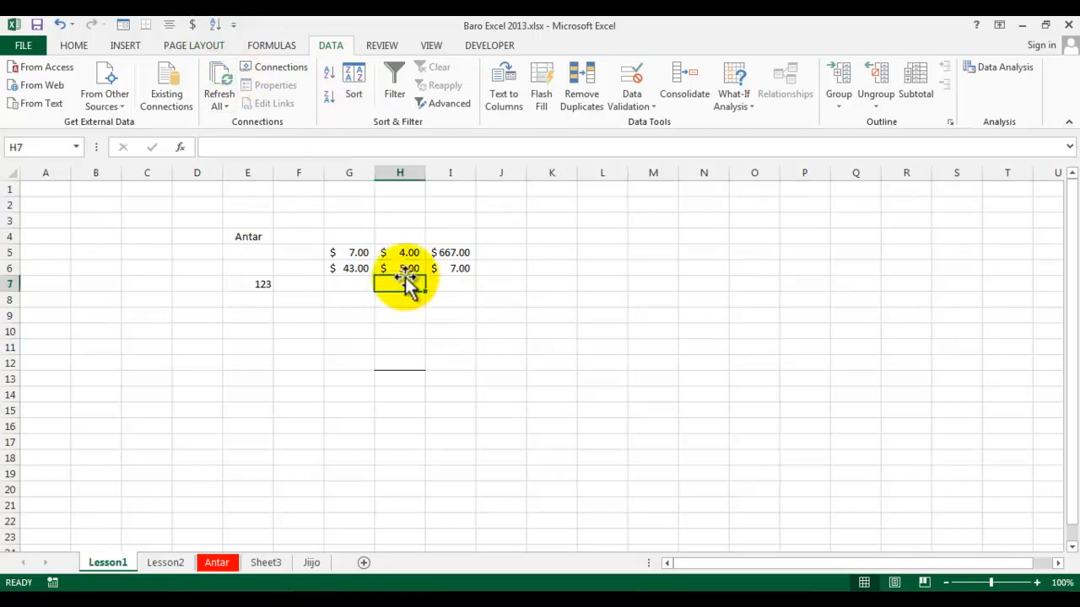
pyautogui.click(358, 253)
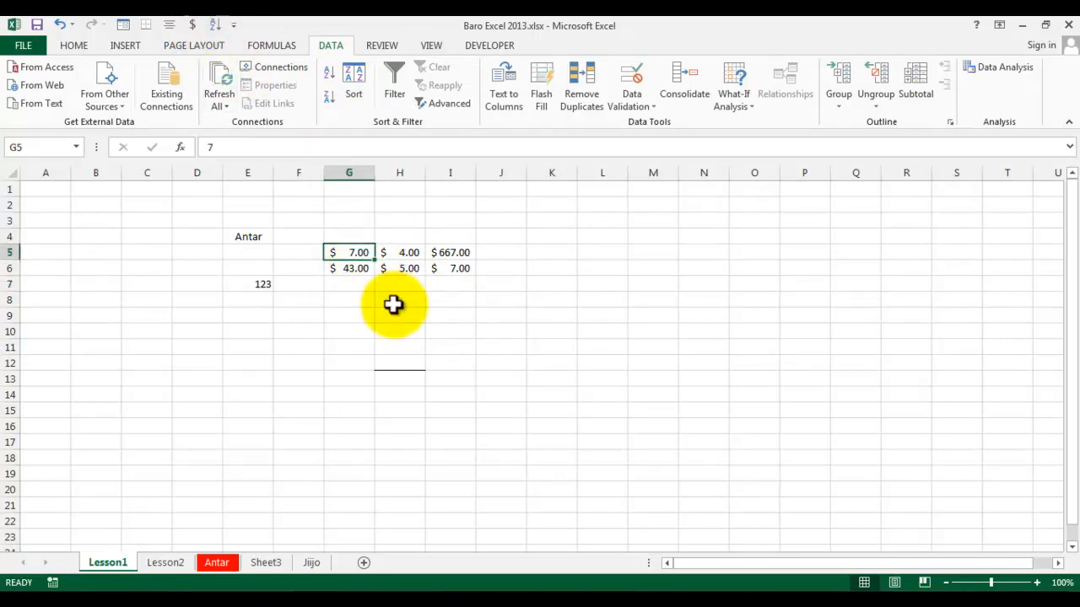
pyautogui.click(457, 360)
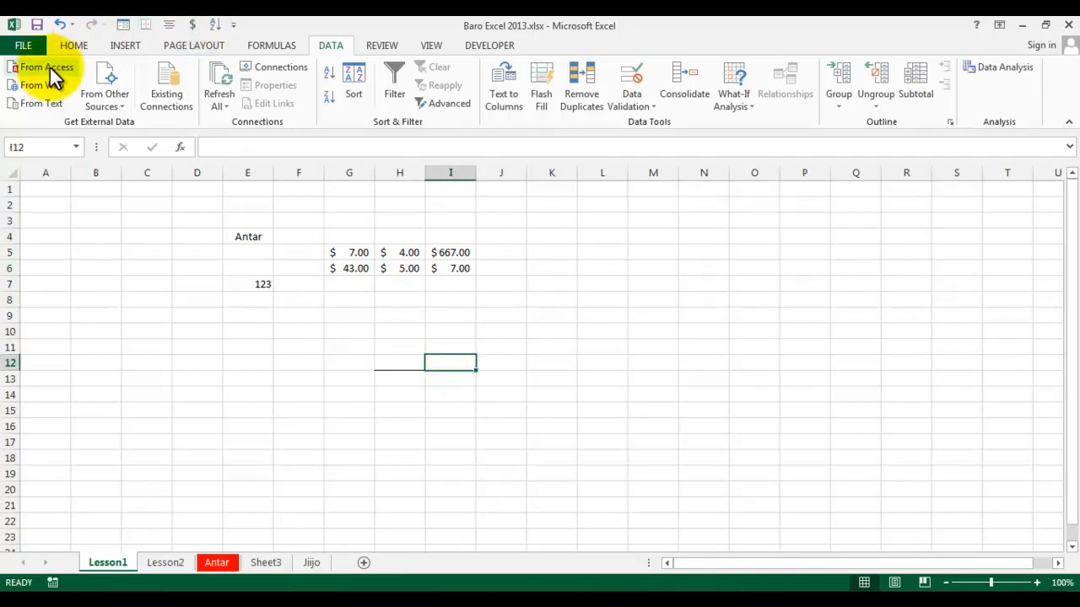
# Step: Remove the Sort A to Z and Accounting Number Format commands from the Quick Access Toolbar
pyautogui.rightClick(209, 27)
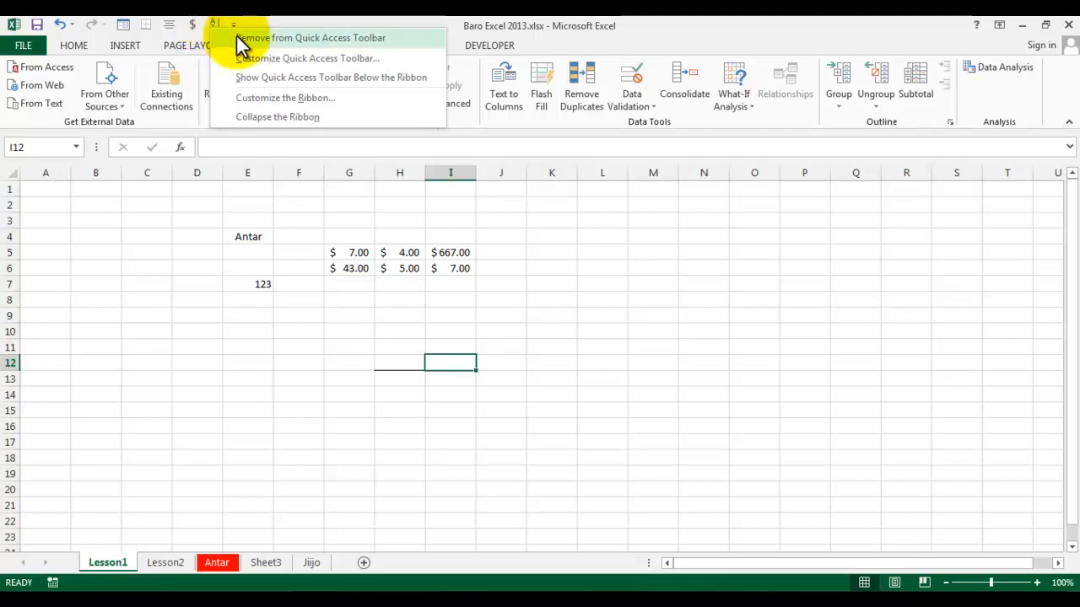
pyautogui.click(237, 38)
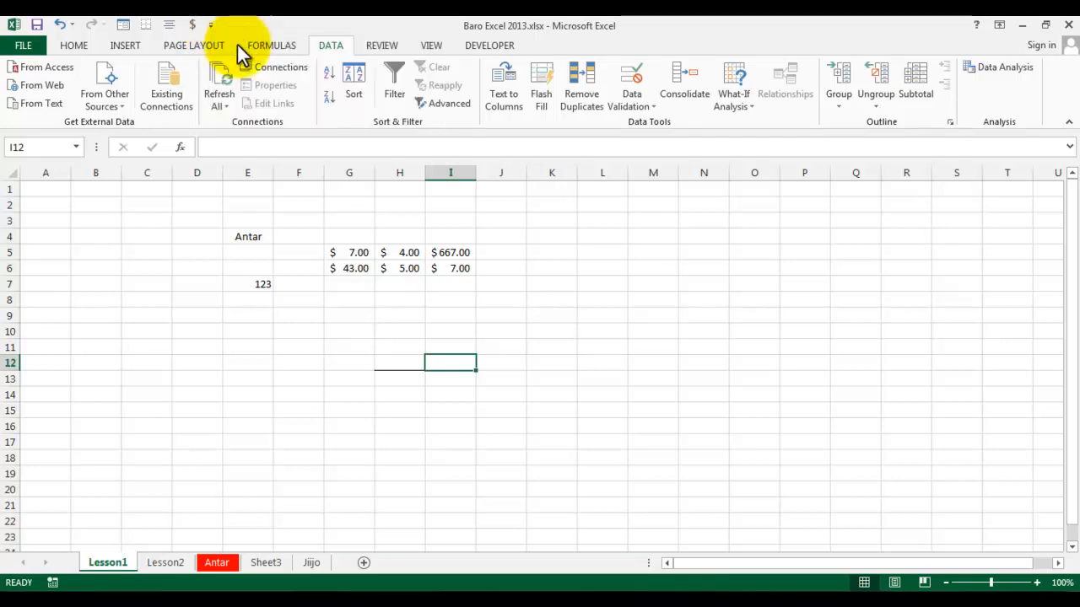
pyautogui.rightClick(189, 25)
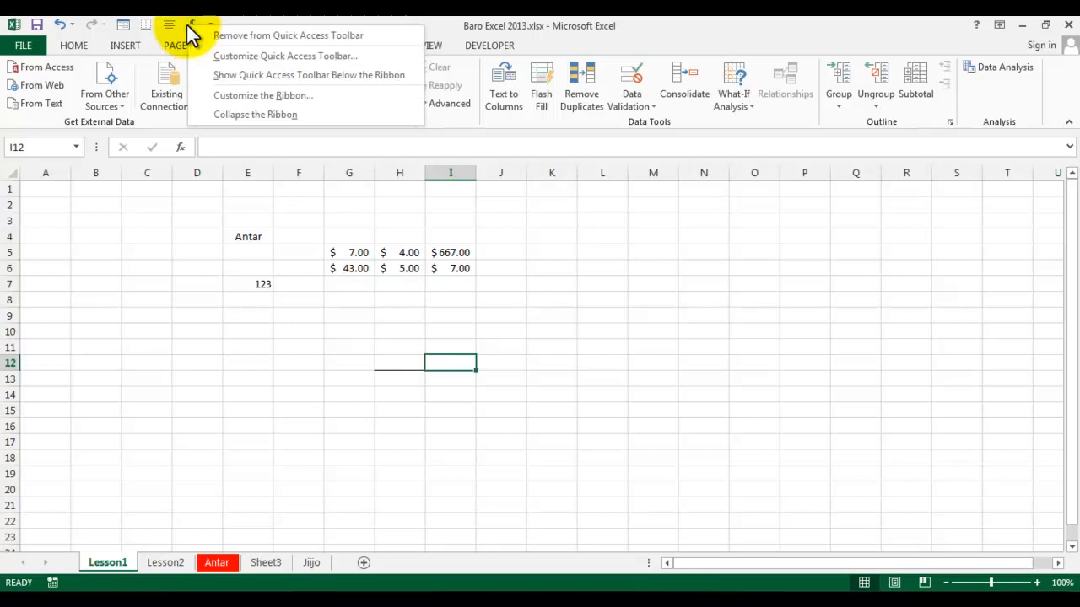
pyautogui.click(231, 37)
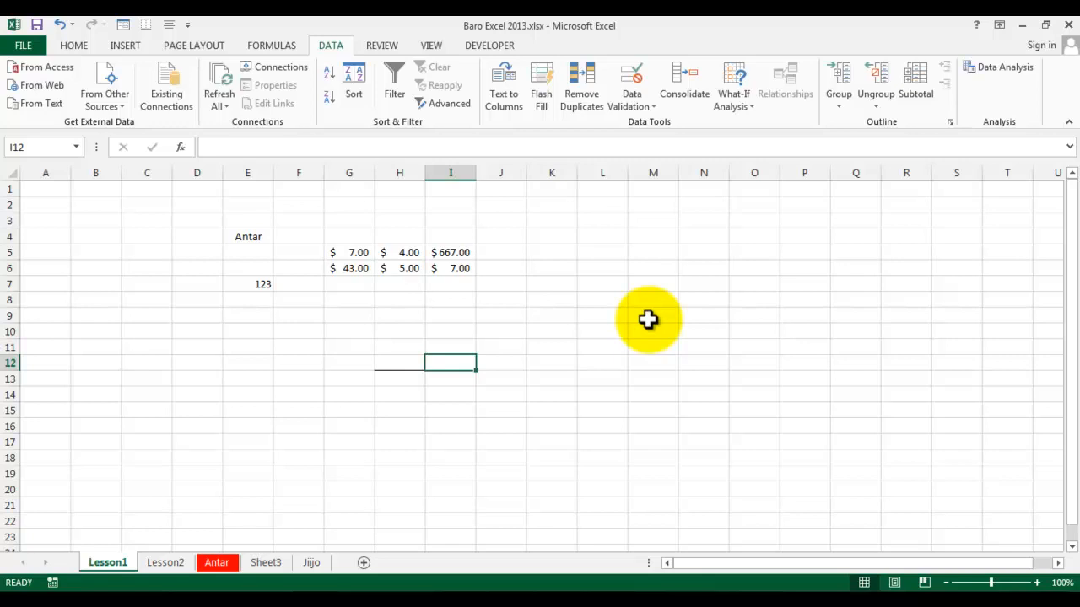
pyautogui.click(537, 359)
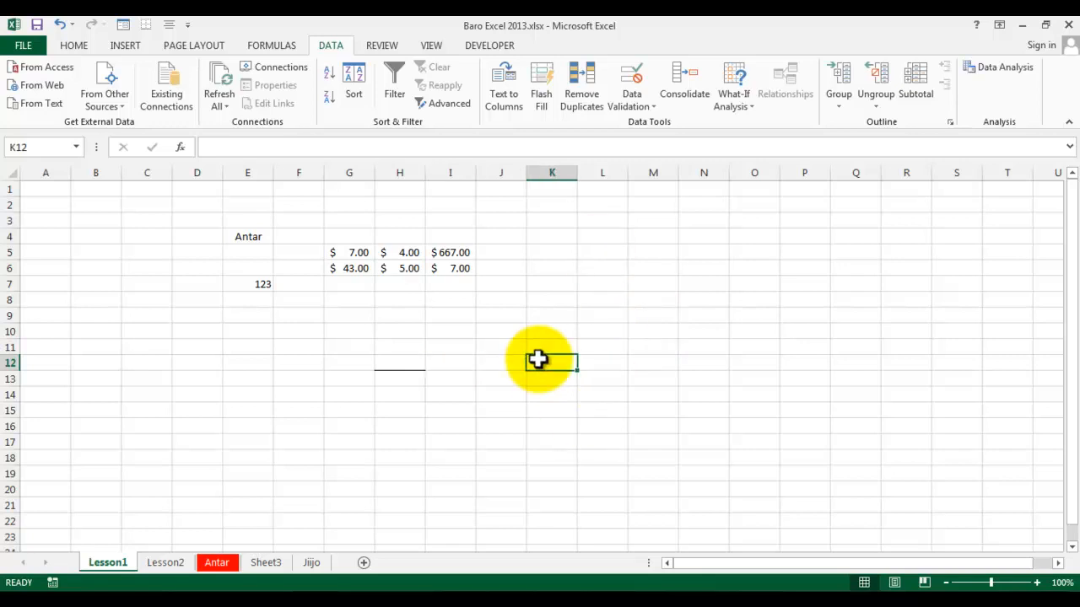